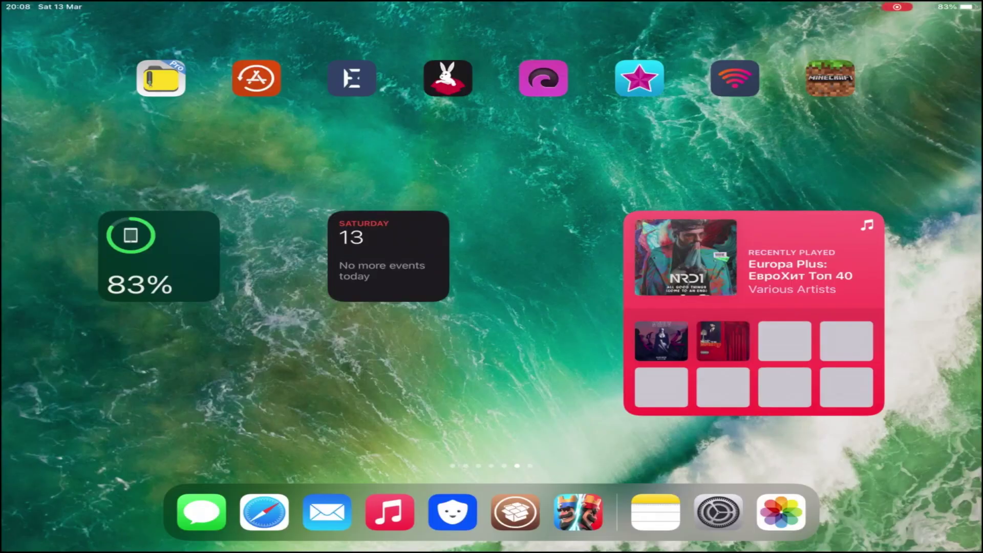
Open Cydia from the dock and go to its empty package Search page.
left_click(517, 512)
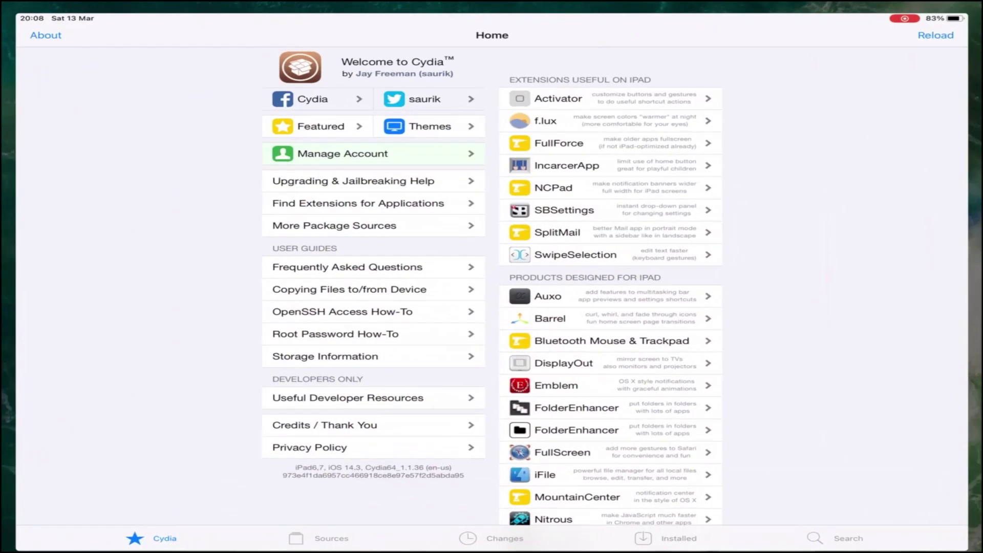
scroll(614, 307, "down", 5)
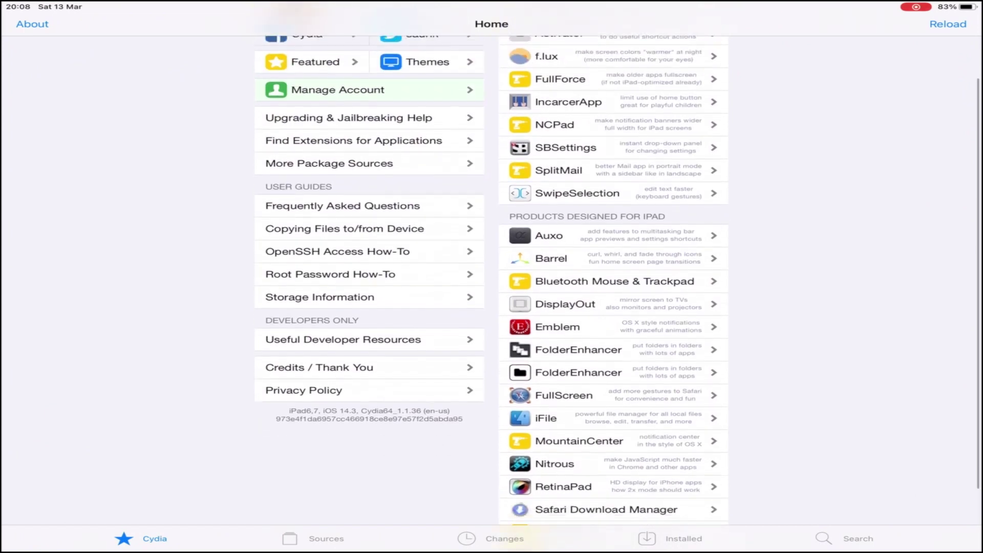
left_click(846, 539)
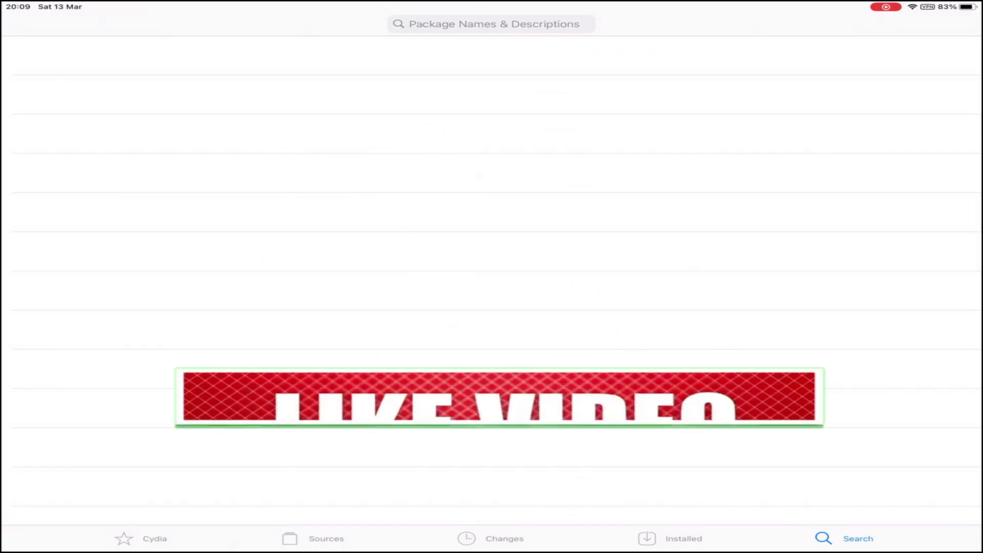
Search Cydia for 'Boxy 4' and open the Boxy 4 (iOS 13 - 14) package, version 4.2.6.
left_click(492, 24)
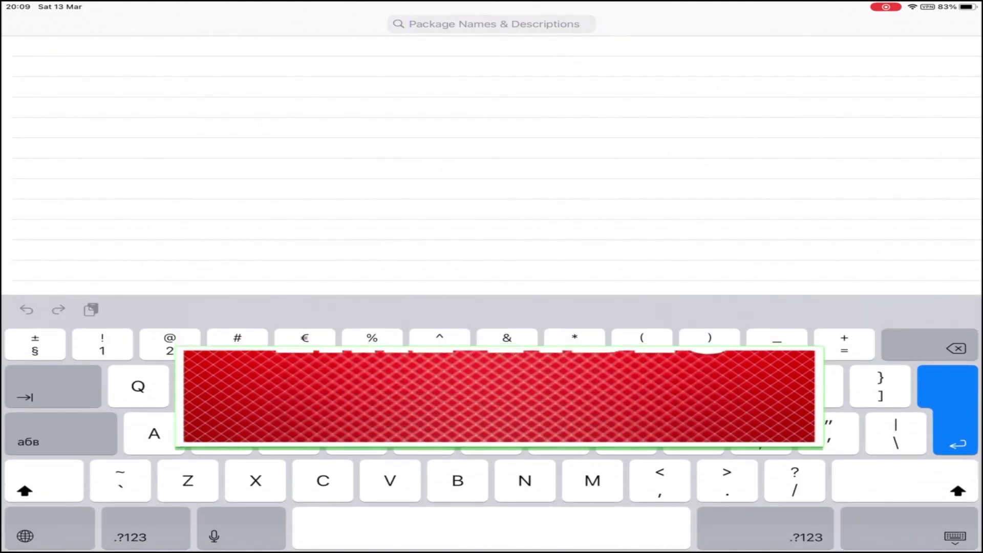
type("Bo")
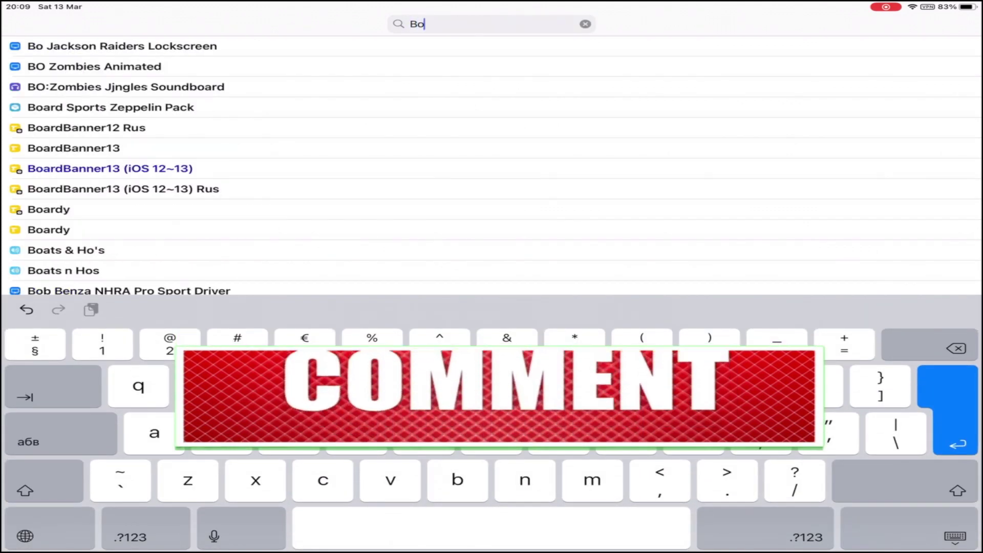
type("x")
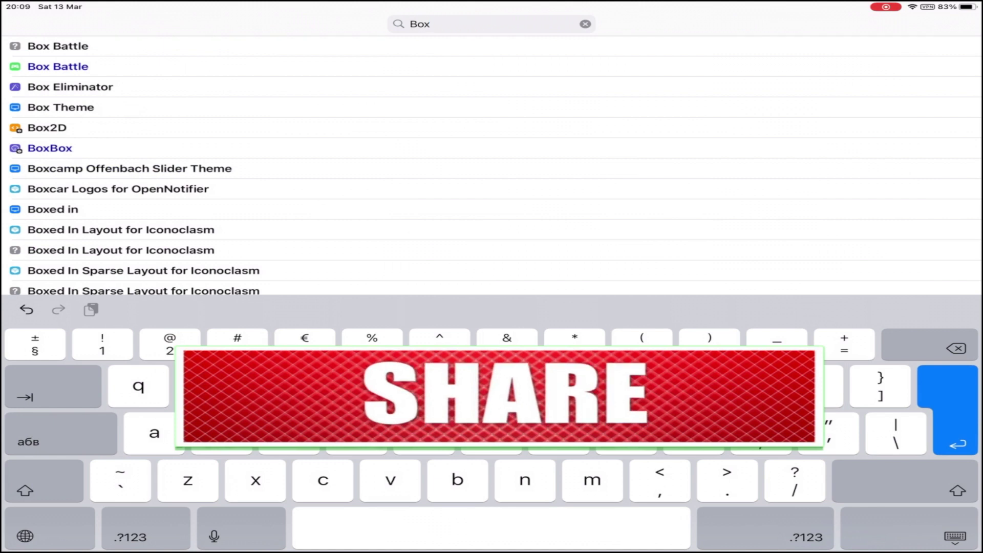
type("y")
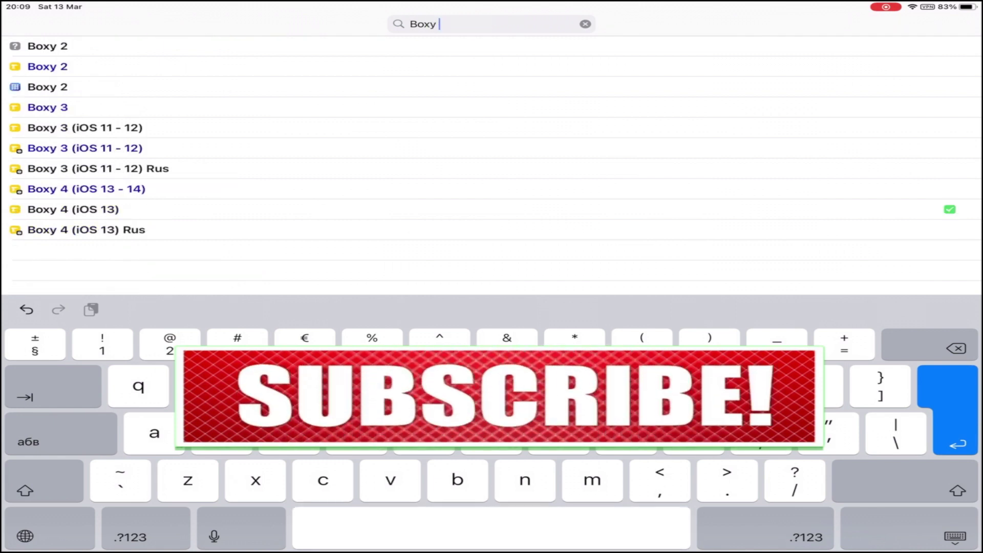
type(" 4")
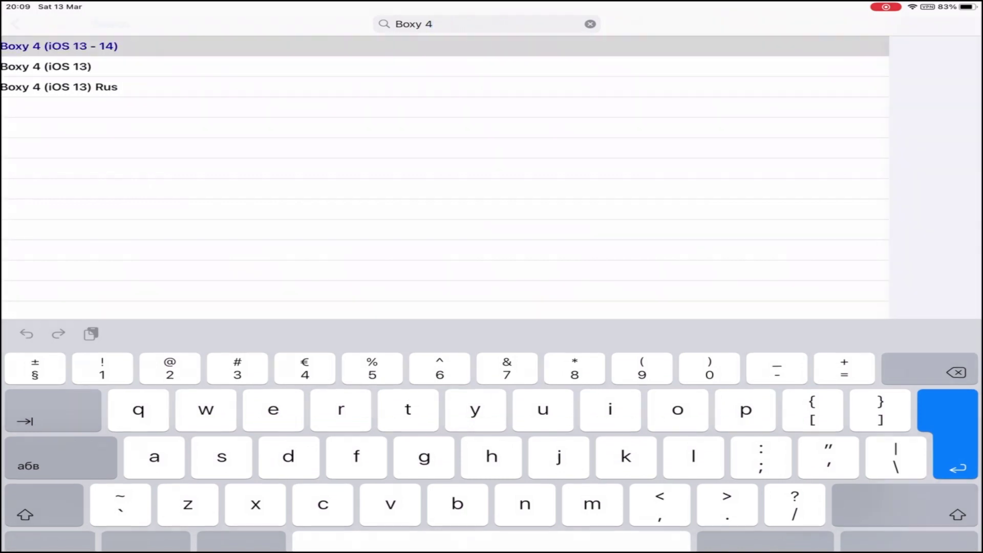
left_click(59, 45)
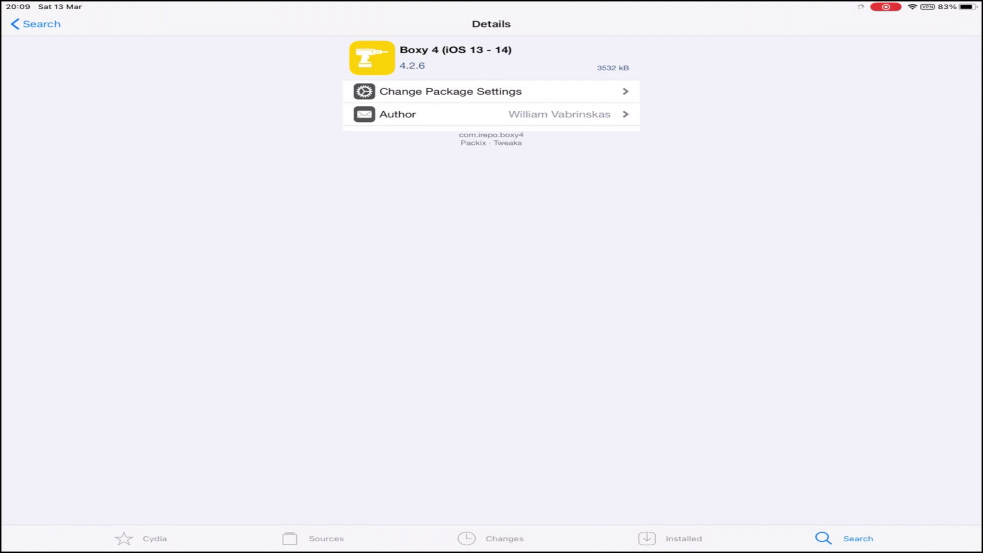
scroll(492, 93, "down", 1)
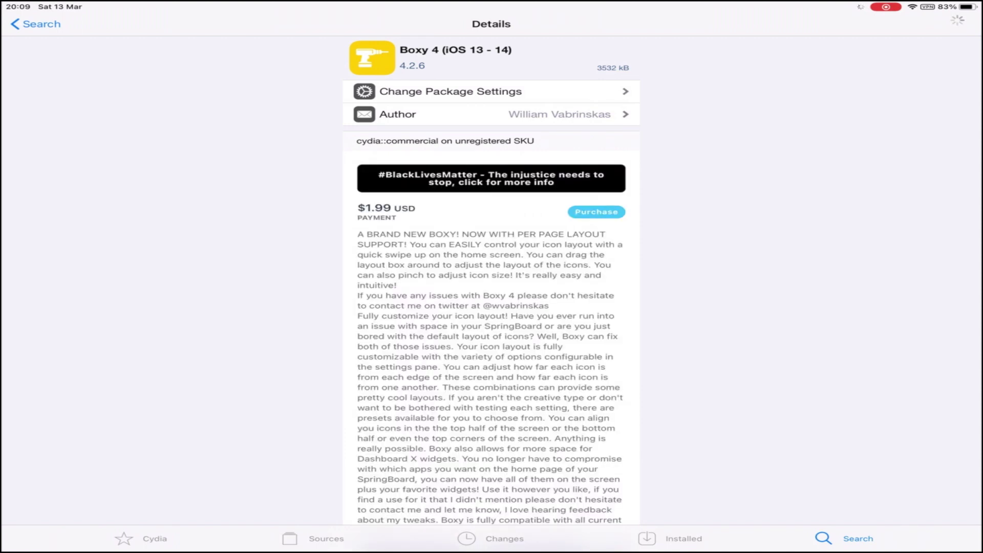
scroll(491, 307, "down", 10)
scroll(491, 308, "down", 2)
scroll(491, 307, "up", 1)
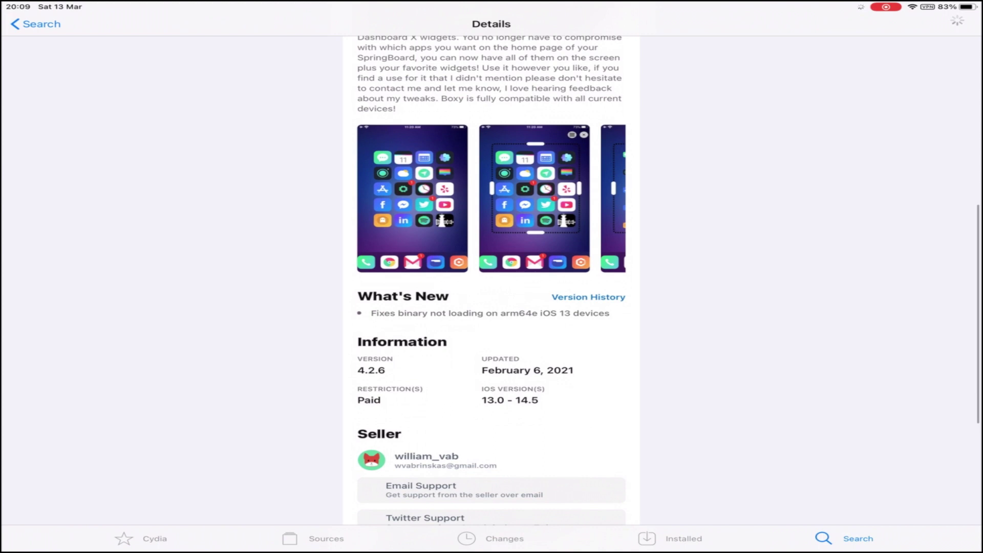
scroll(492, 198, "right", 8)
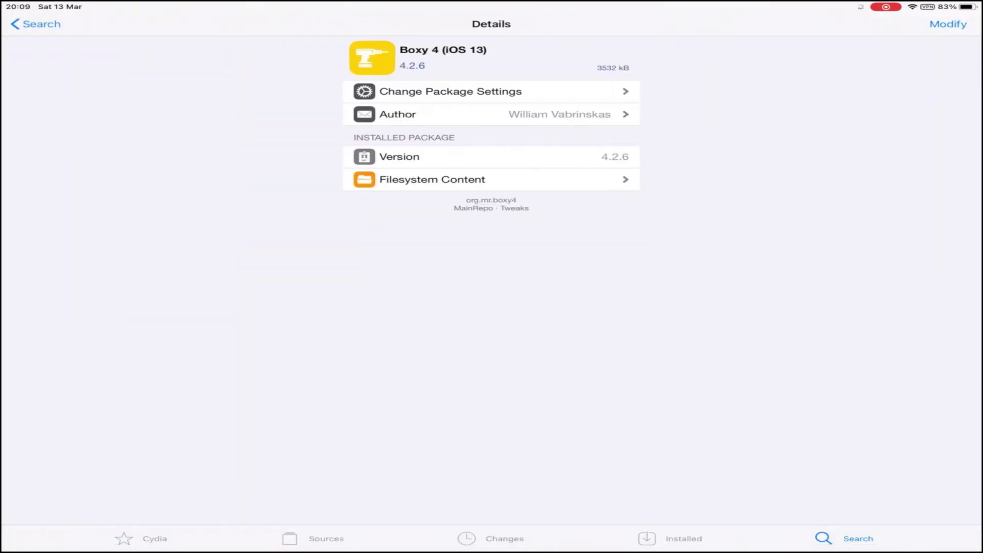
scroll(491, 115, "down", 2)
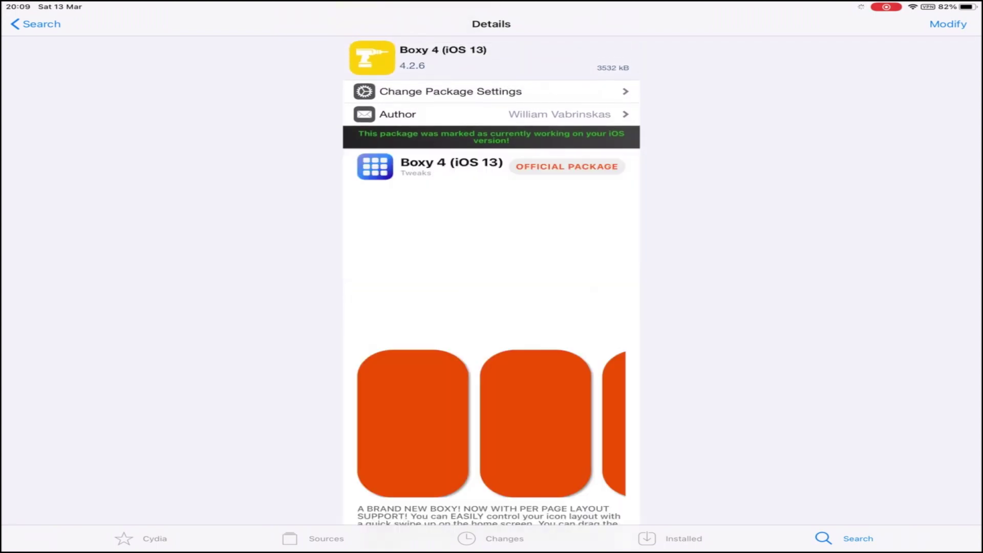
scroll(492, 307, "down", 5)
scroll(492, 308, "down", 4)
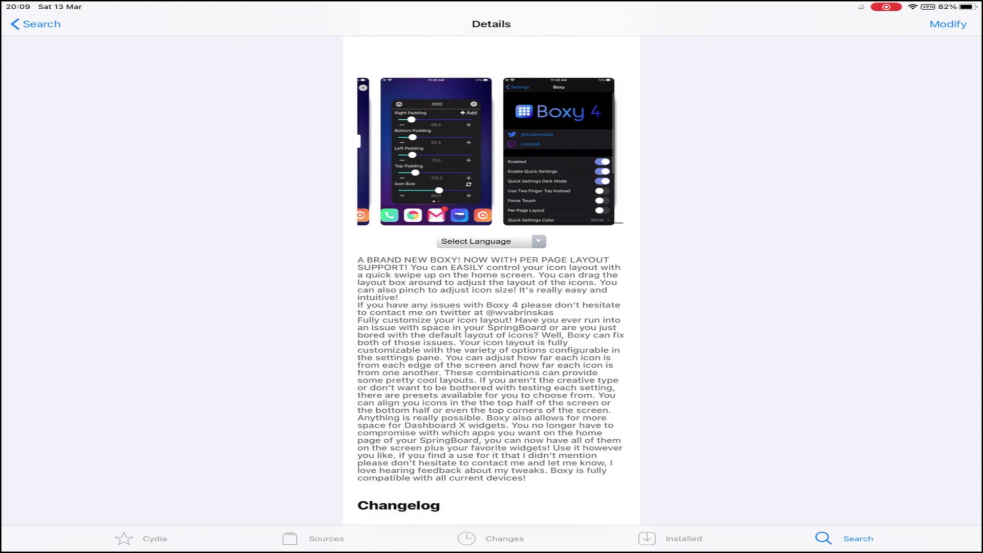
Review the installed Boxy 4 (iOS 13) details, then leave Cydia for the Home Screen.
left_click(35, 24)
scroll(492, 307, "down", 4)
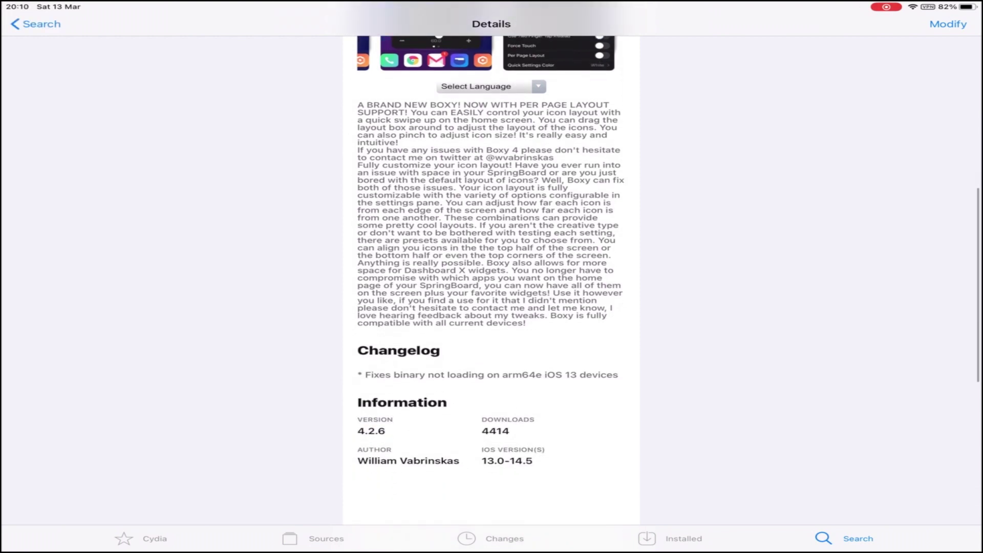
scroll(492, 307, "up", 8)
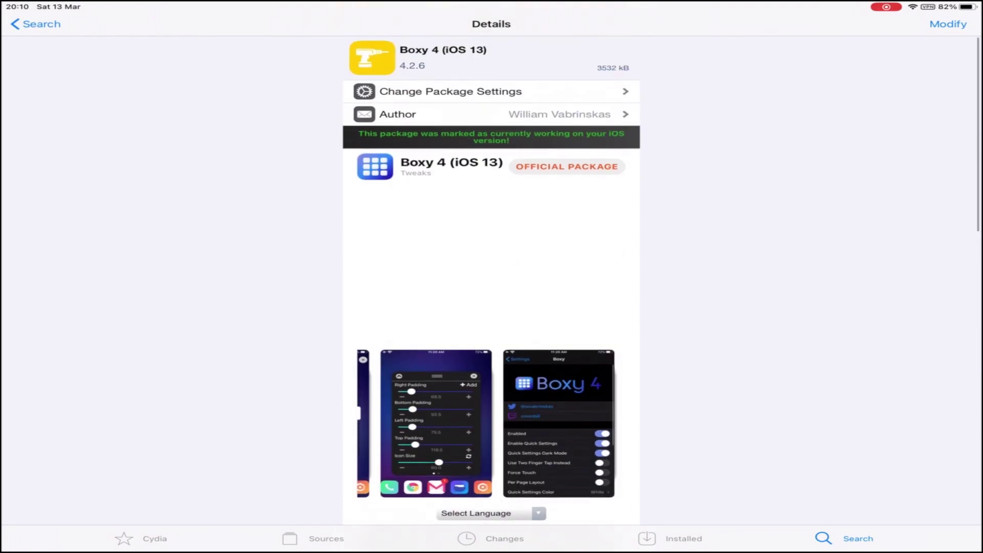
key("super+h")
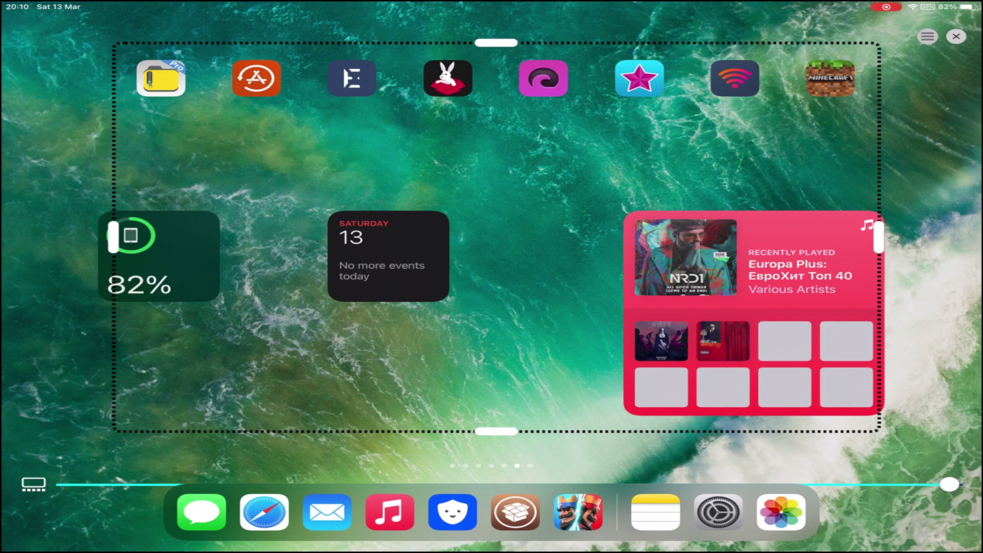
Readjust the dock icon size and drag the layout box's left, bottom and top edges.
left_click_drag(949, 484, 587, 484)
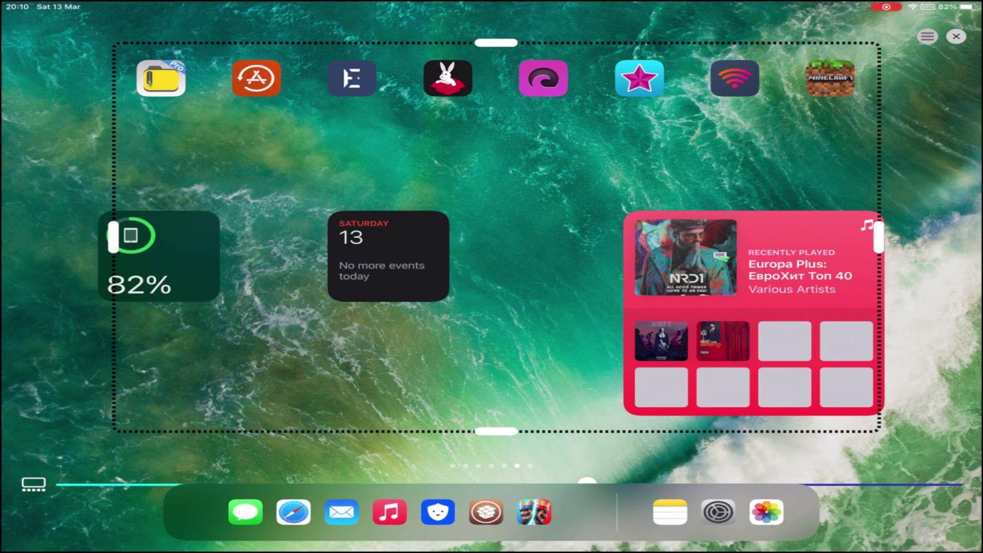
left_click_drag(586, 483, 908, 484)
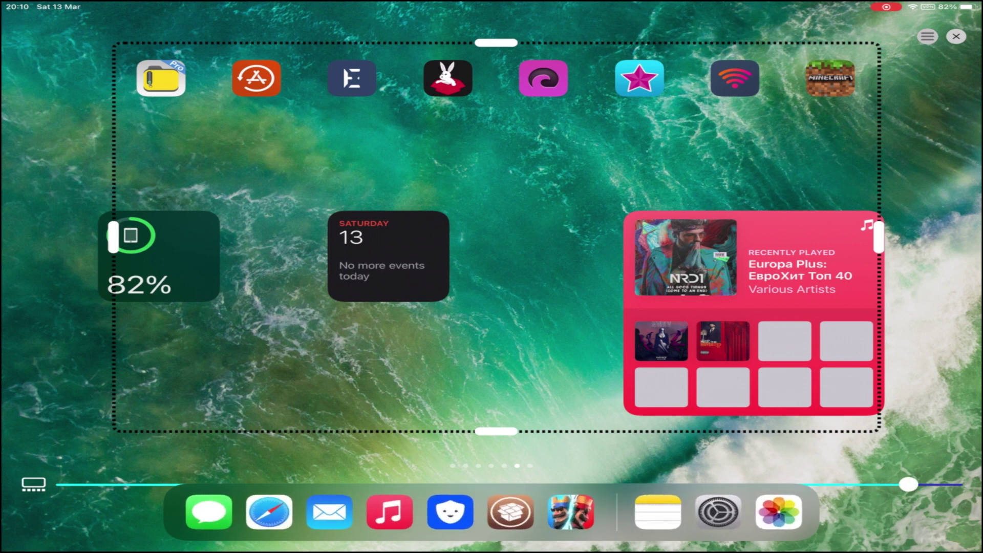
left_click_drag(112, 237, 57, 237)
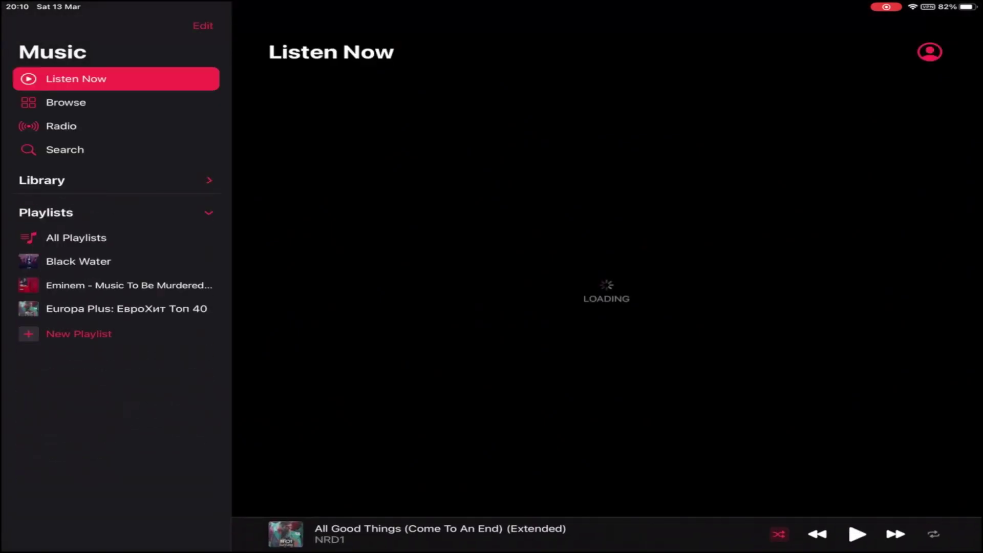
key("super+h")
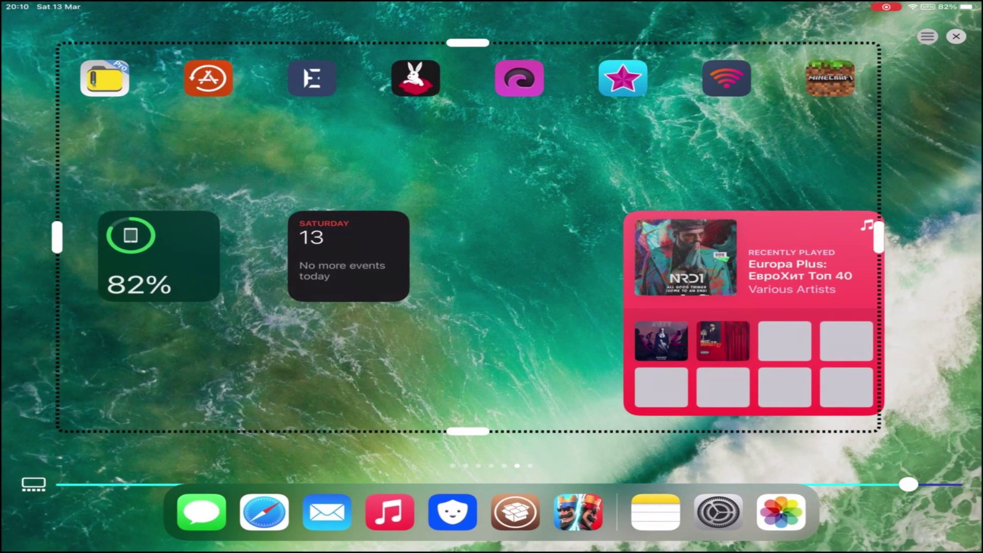
left_click_drag(467, 430, 467, 315)
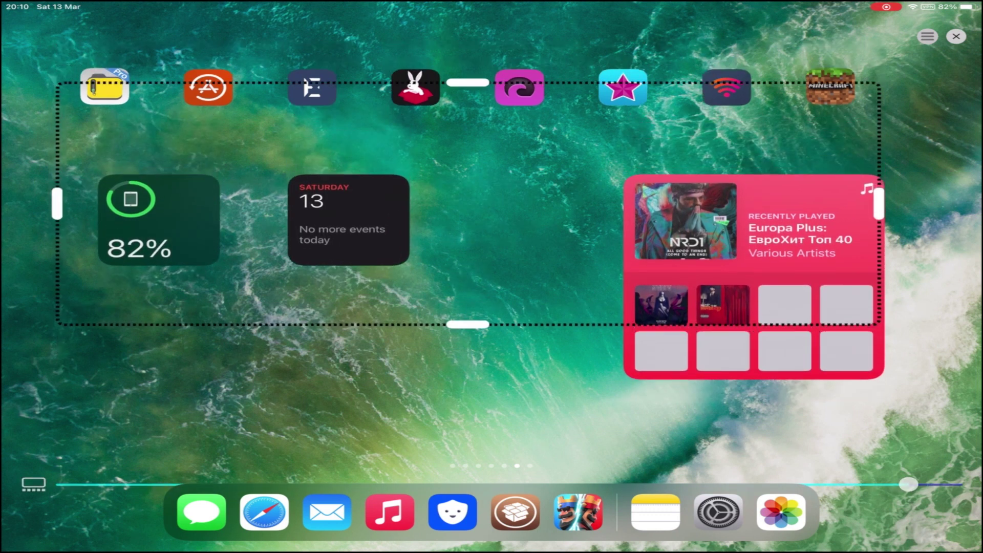
mouse_move(467, 44)
left_mouse_down()
mouse_move(467, 159)
mouse_move(467, 142)
left_mouse_up()
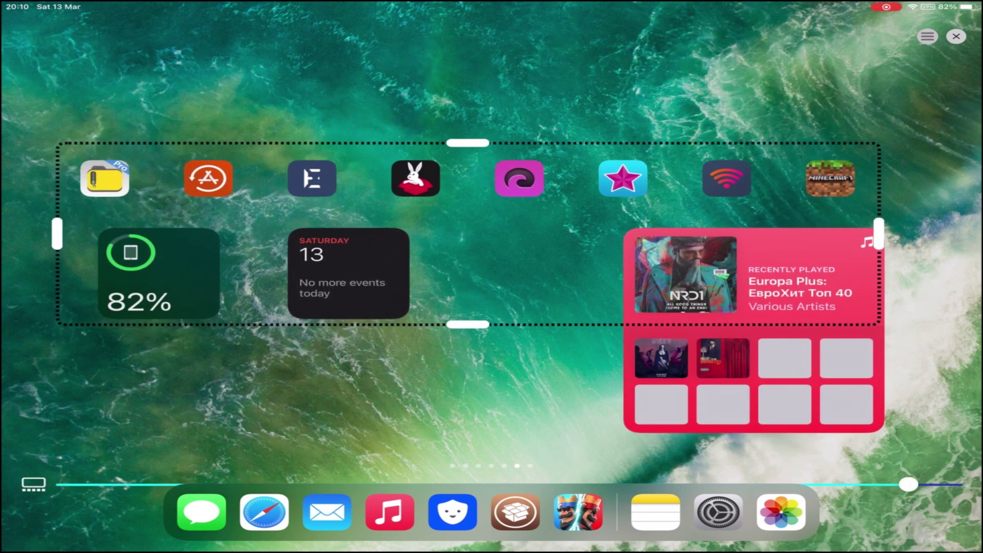
left_click(956, 37)
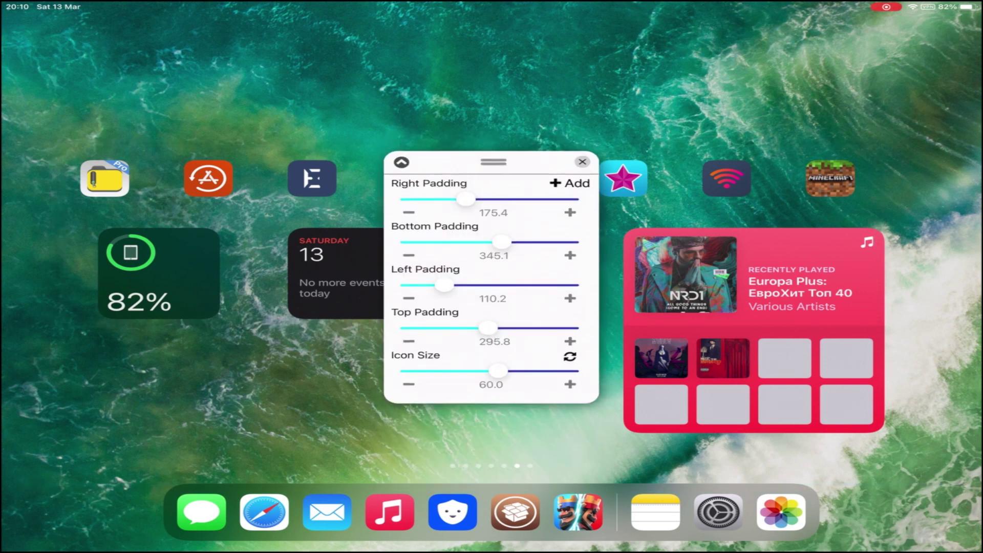
Shrink the home screen icons and increase the top and left padding.
left_click_drag(498, 370, 524, 369)
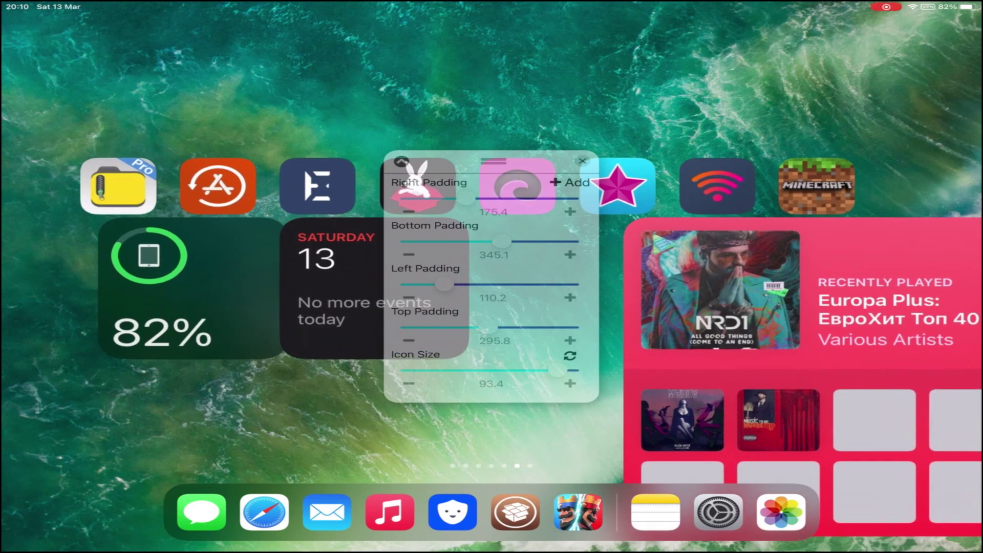
left_click_drag(524, 370, 449, 370)
left_click_drag(486, 326, 511, 326)
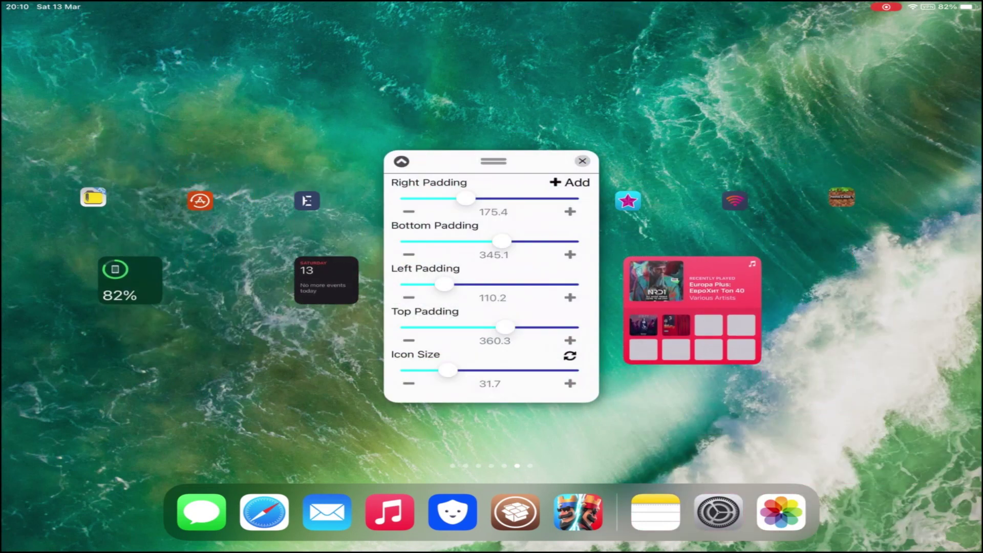
mouse_move(442, 285)
left_mouse_down()
mouse_move(569, 285)
mouse_move(549, 284)
left_mouse_up()
Set bottom padding to 600 and right padding to 500, and reset icon size to 60.
left_click_drag(502, 242, 569, 242)
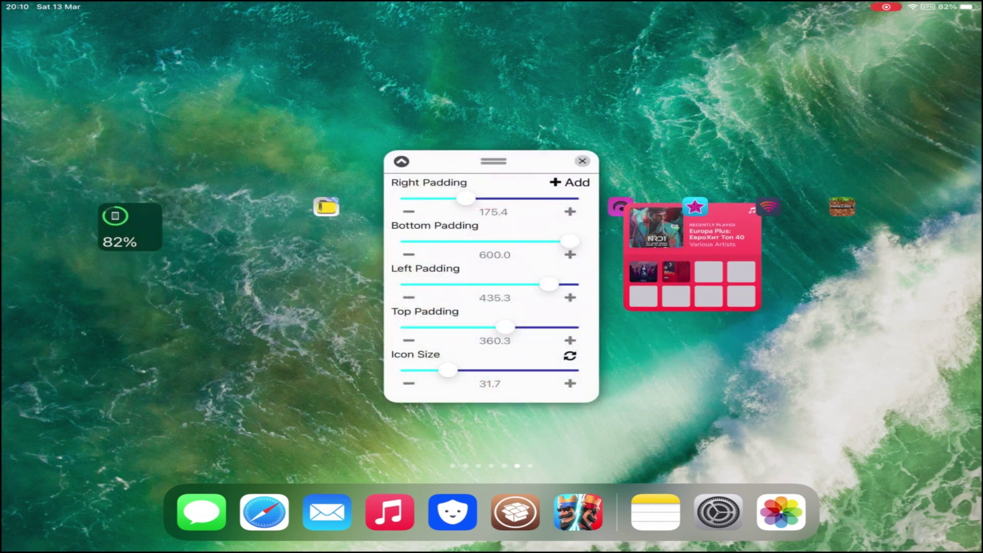
left_click_drag(467, 199, 565, 198)
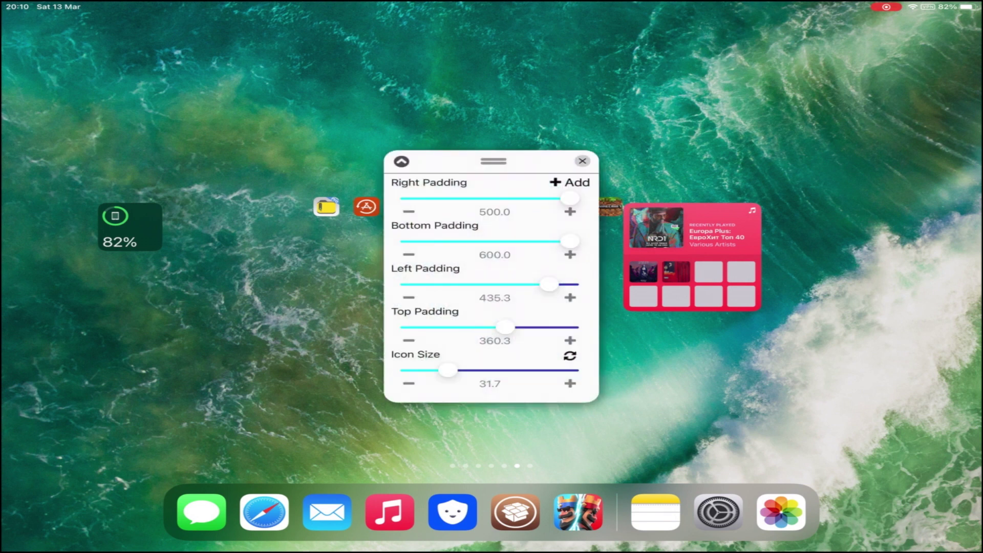
left_click(571, 355)
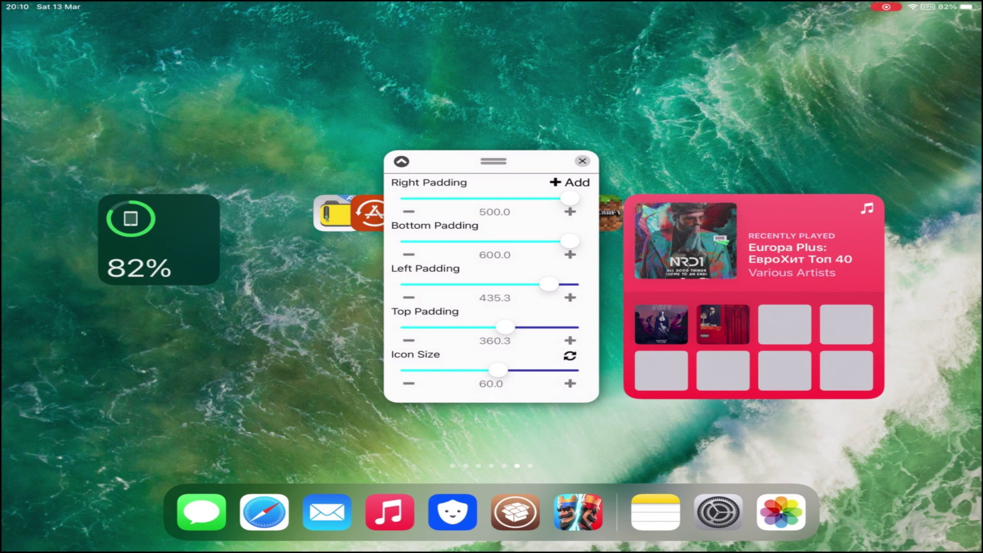
left_click(583, 162)
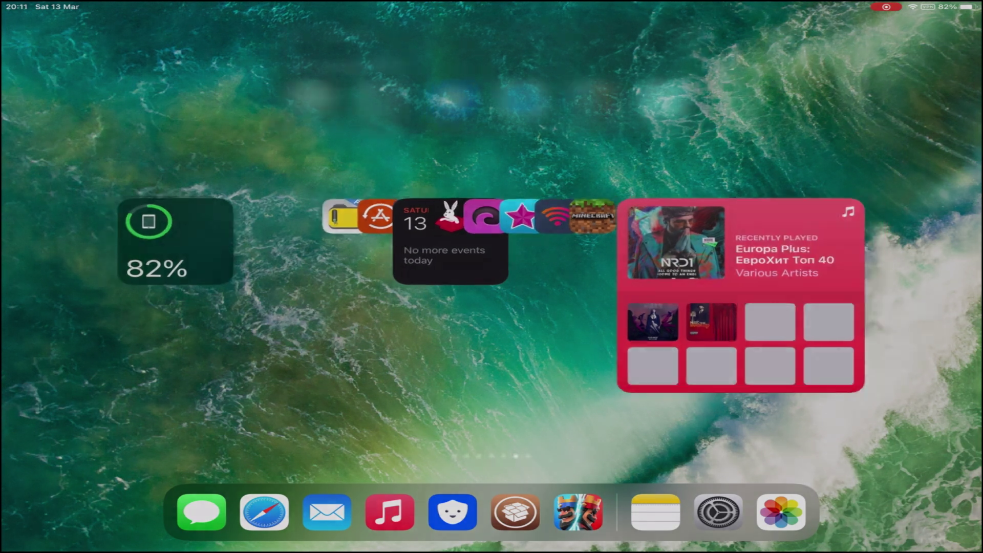
Dismiss Spotlight and page through the home screens back to the widgets page.
left_click_drag(492, 347, 491, 430)
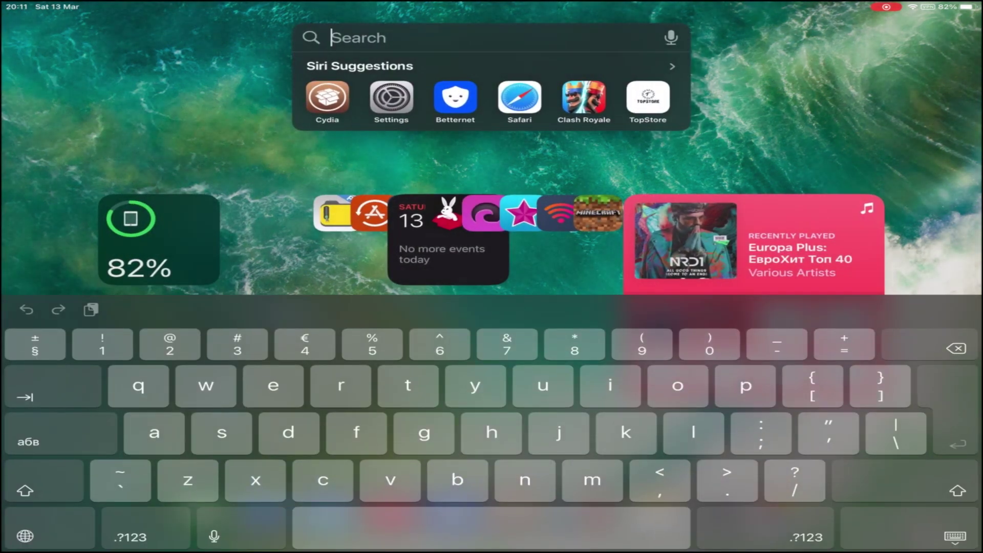
key("Escape")
left_click_drag(691, 308, 230, 308)
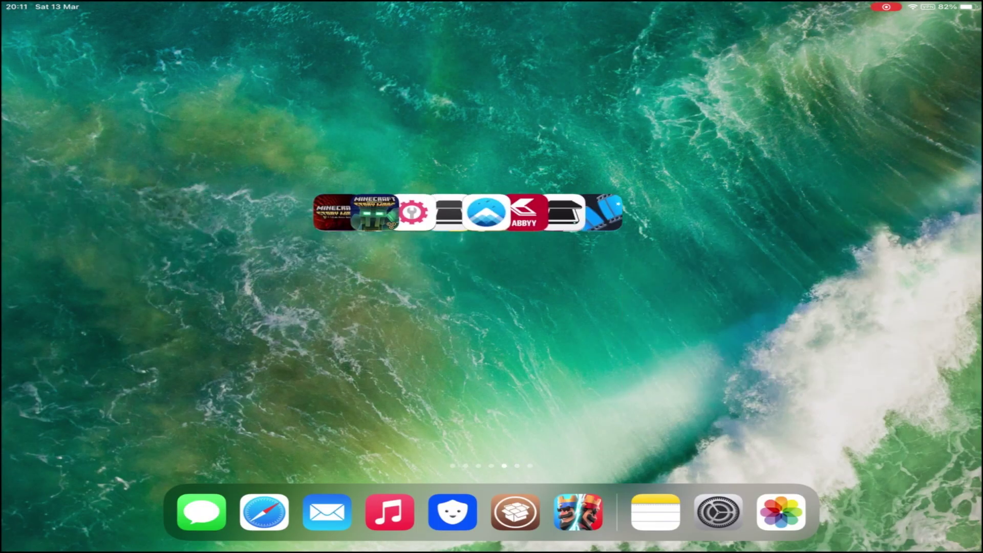
mouse_move(307, 308)
left_mouse_down()
mouse_move(691, 307)
mouse_move(231, 307)
left_mouse_up()
left_click_drag(692, 308, 231, 307)
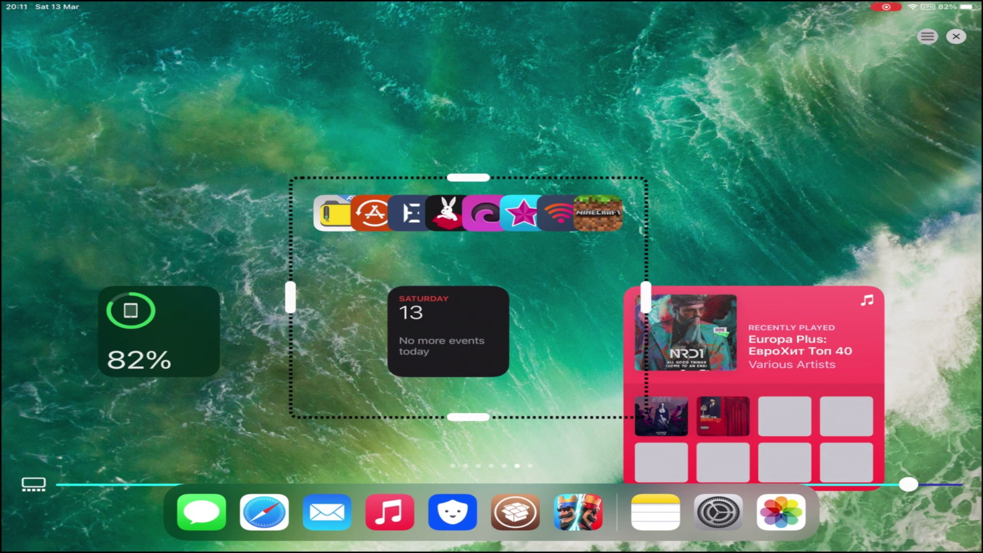
In Quick Settings, set icon size to 64.2 and bottom padding to 208.9, and lower top padding.
left_click(927, 36)
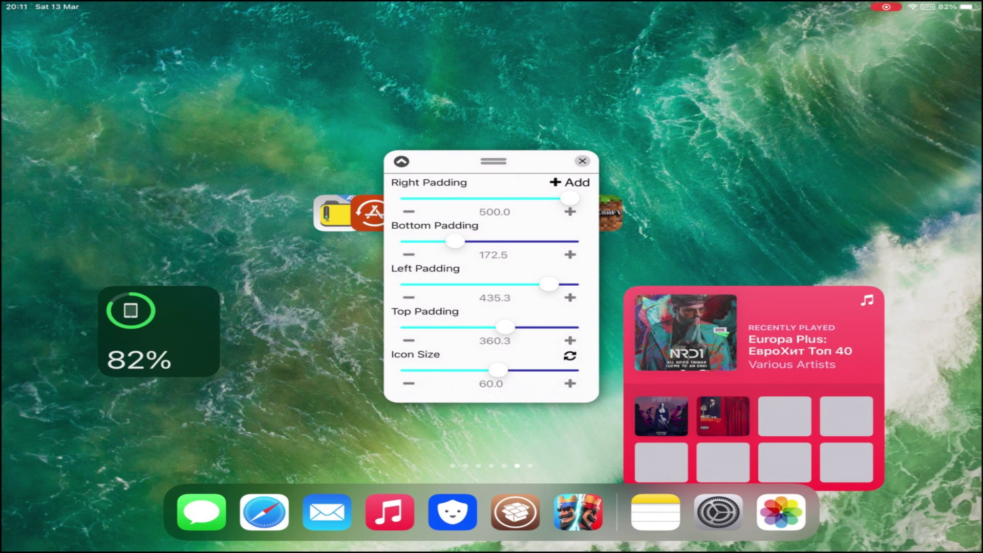
left_click_drag(554, 307, 415, 307)
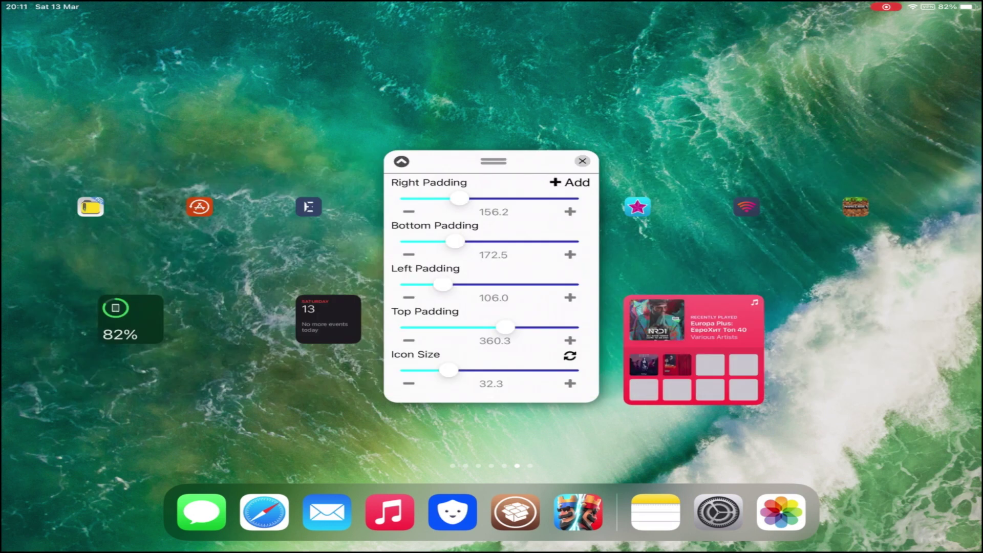
left_click_drag(465, 370, 506, 371)
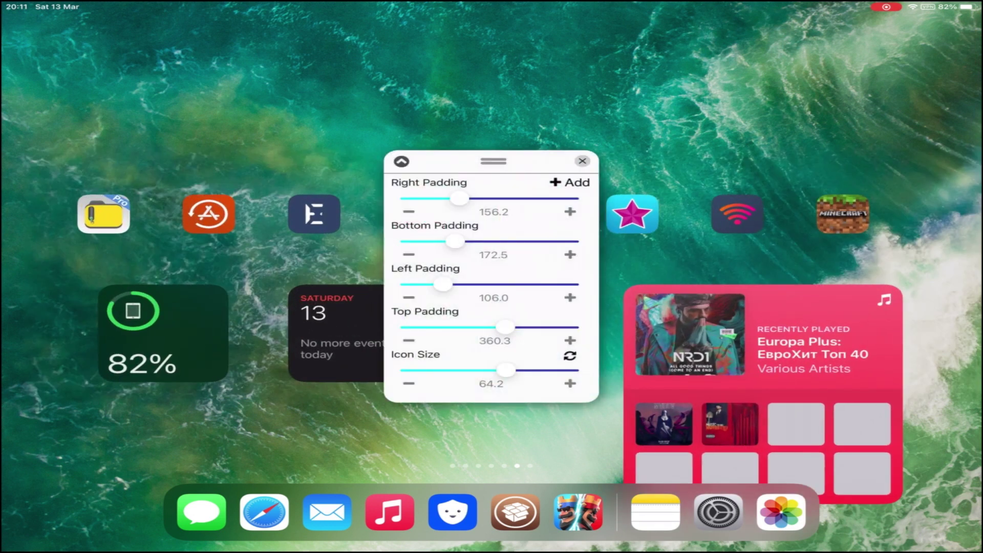
left_click_drag(454, 242, 465, 241)
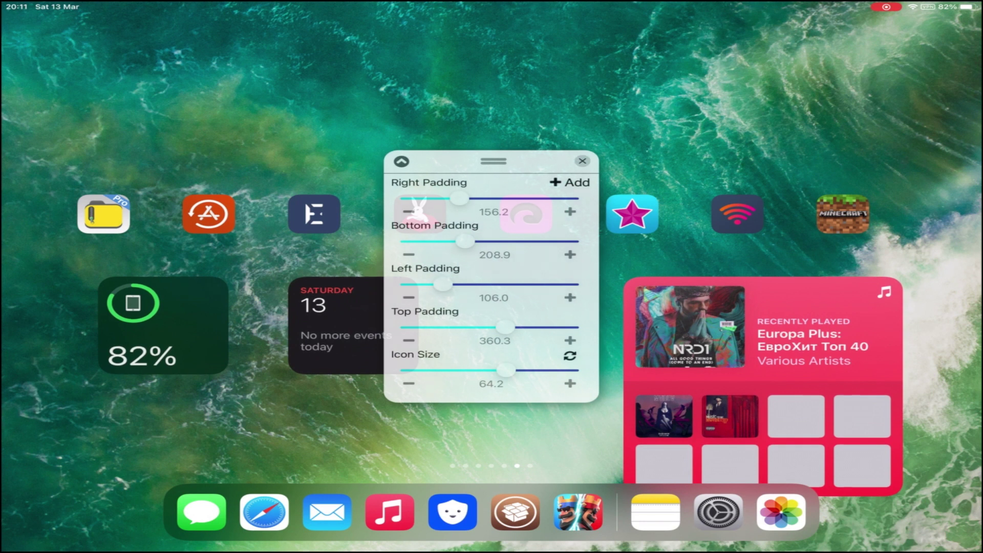
left_click_drag(506, 329, 439, 328)
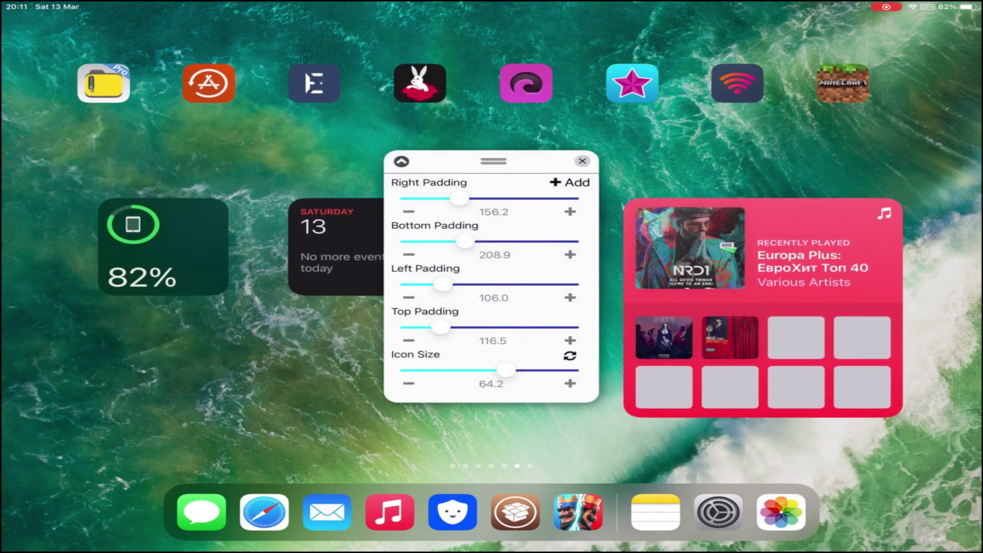
Close the adjustment panel and swipe to another page of app icons.
left_click_drag(493, 161, 493, 461)
left_click_drag(231, 345, 691, 347)
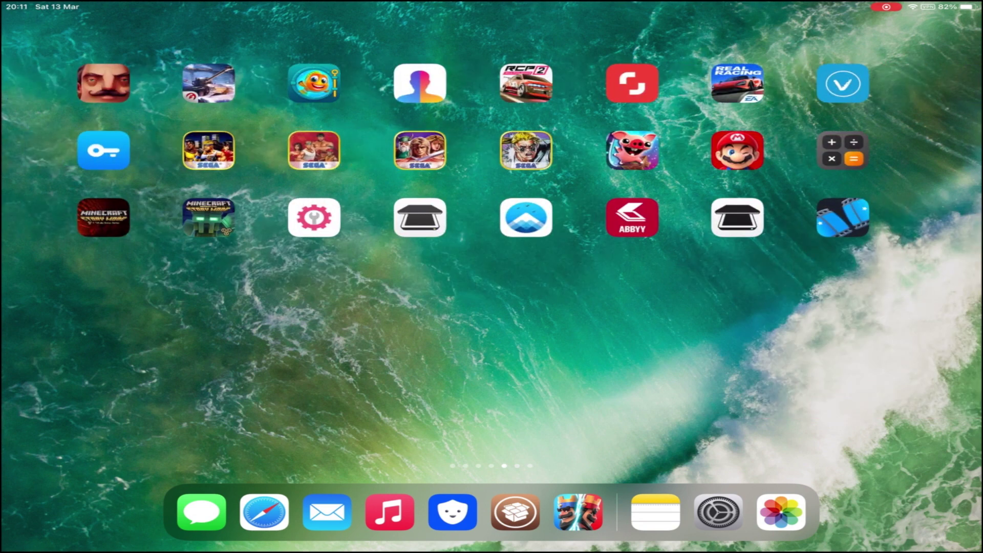
left_click_drag(231, 346, 692, 346)
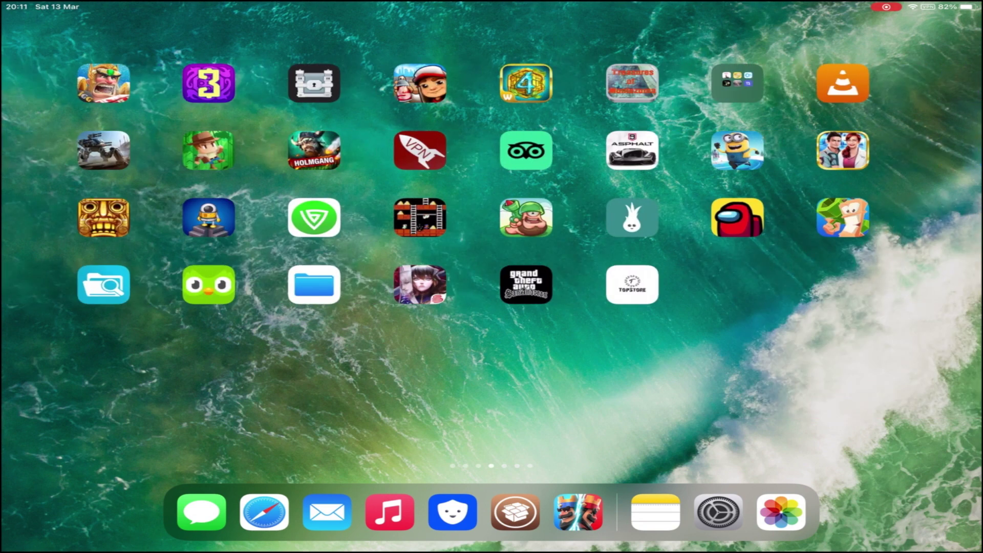
Enable Per Page Layout in Boxy's Settings page and view General Configurations.
left_click(719, 512)
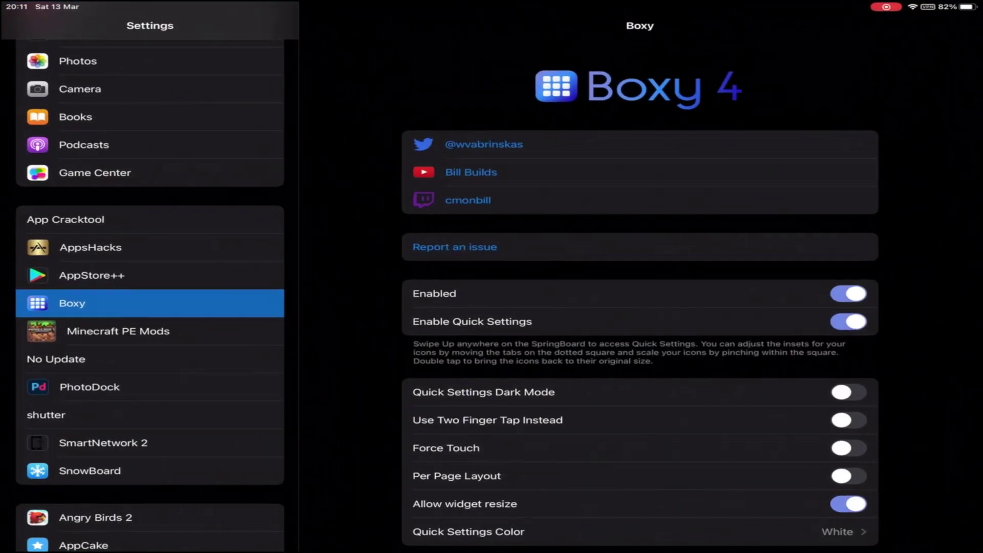
scroll(640, 346, "down", 3)
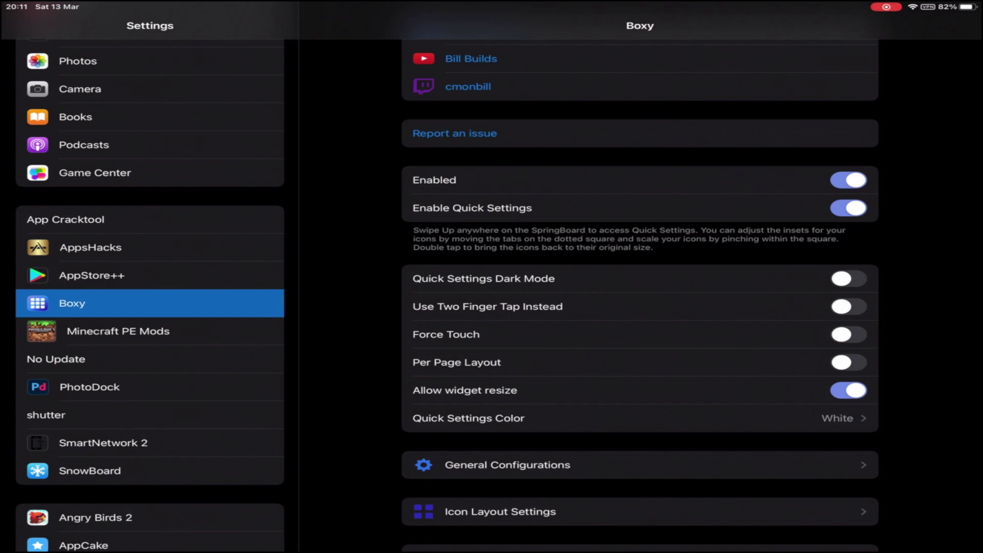
scroll(640, 308, "down", 3)
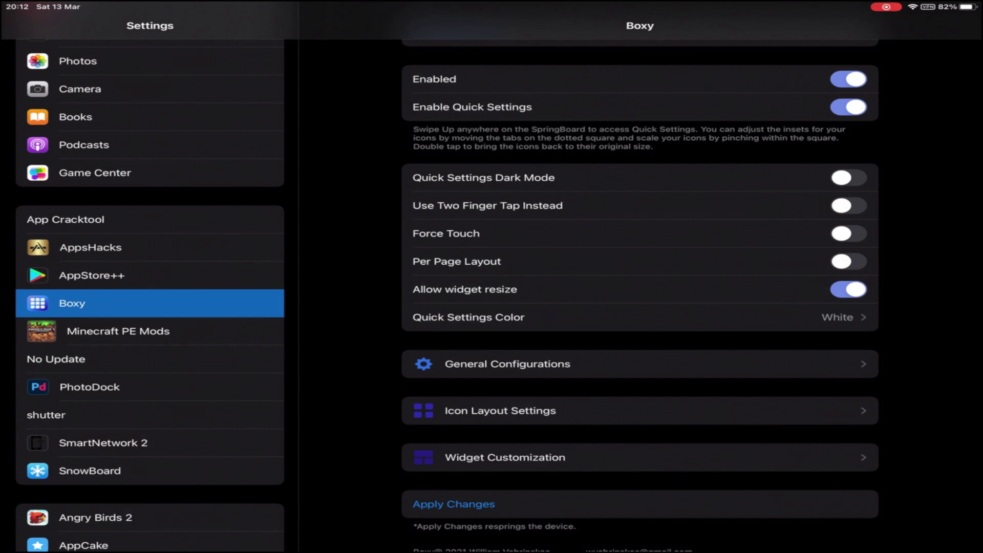
left_click(849, 262)
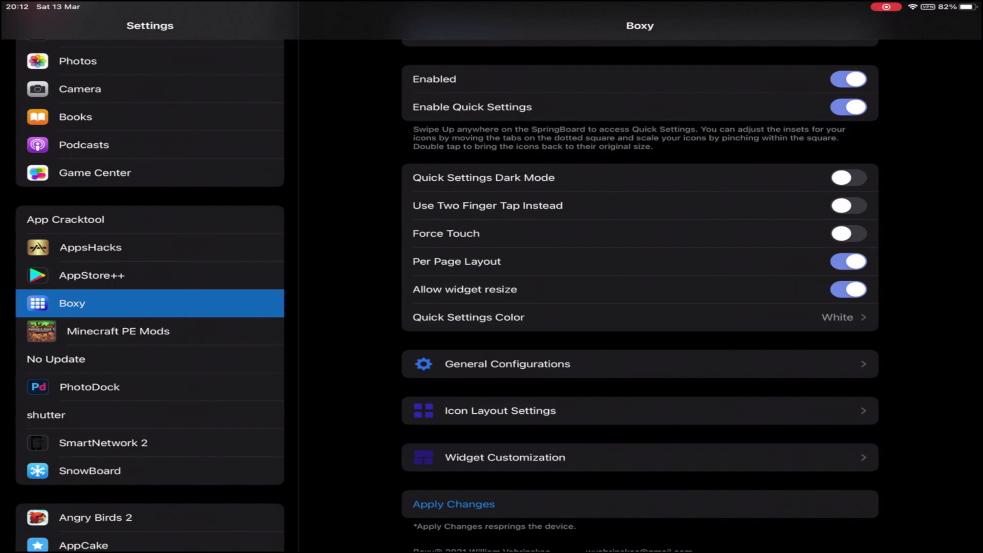
left_click(639, 363)
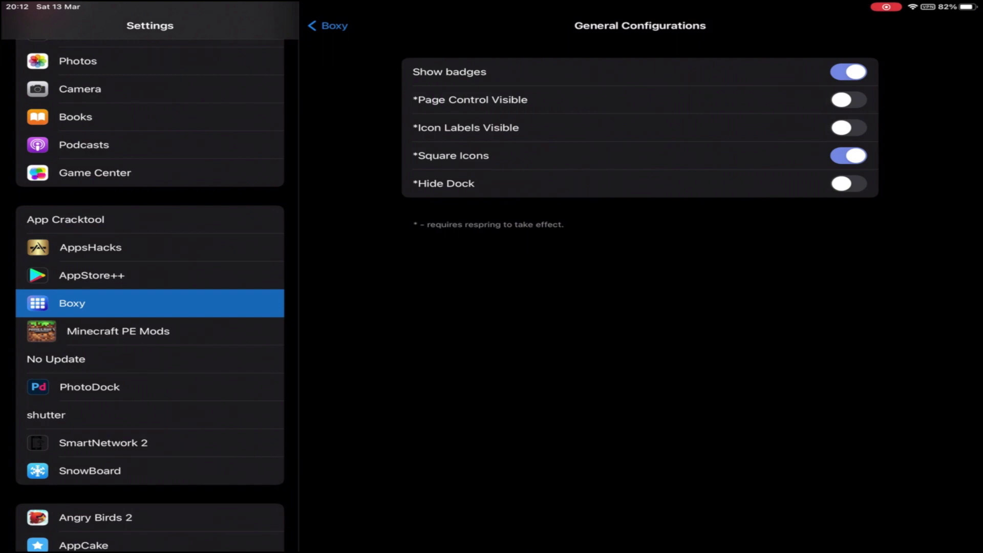
Set the number of dock icons to 10 in Boxy's Icon Layout Settings.
left_click(330, 26)
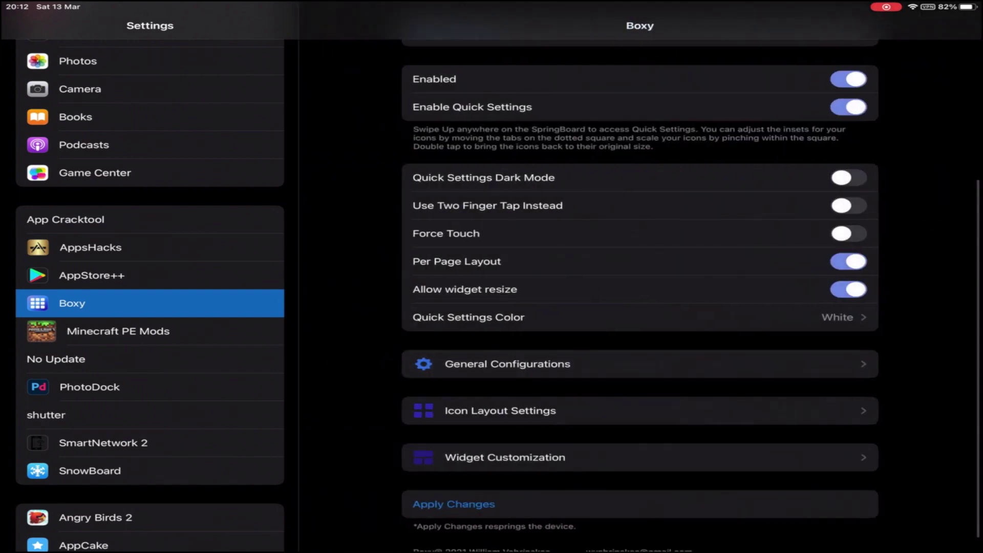
left_click(640, 410)
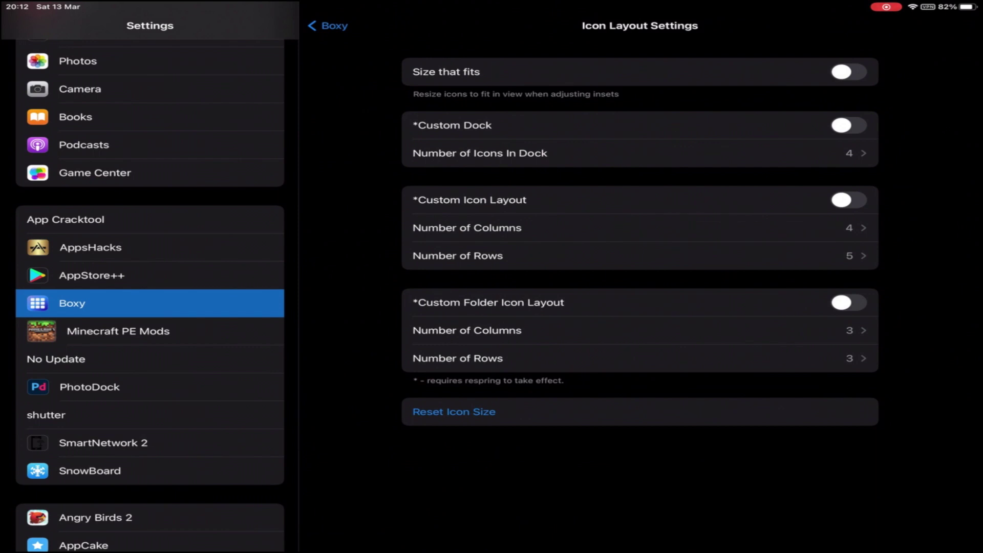
left_click(640, 153)
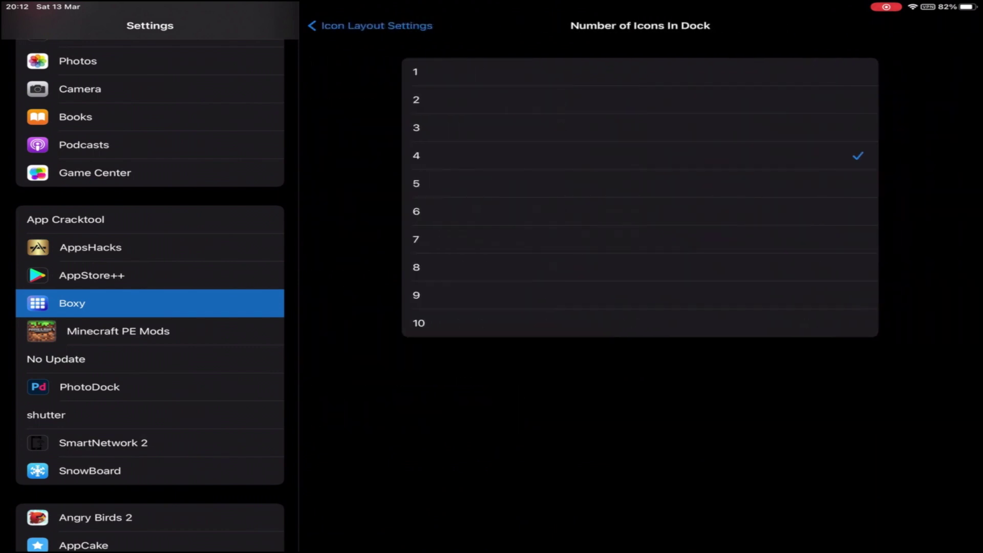
left_click(640, 323)
left_click(369, 25)
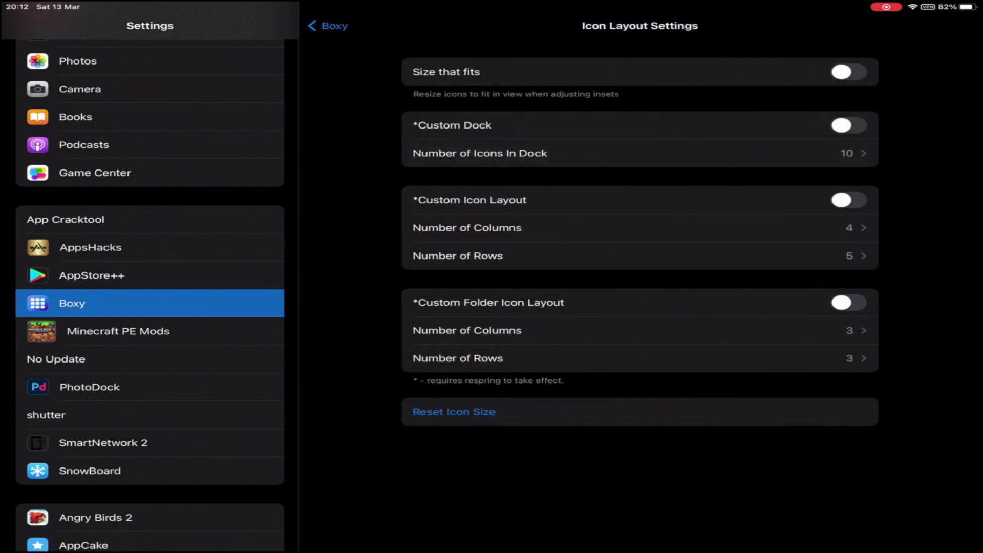
Set the custom folder icon layout to 6 rows.
left_click(640, 359)
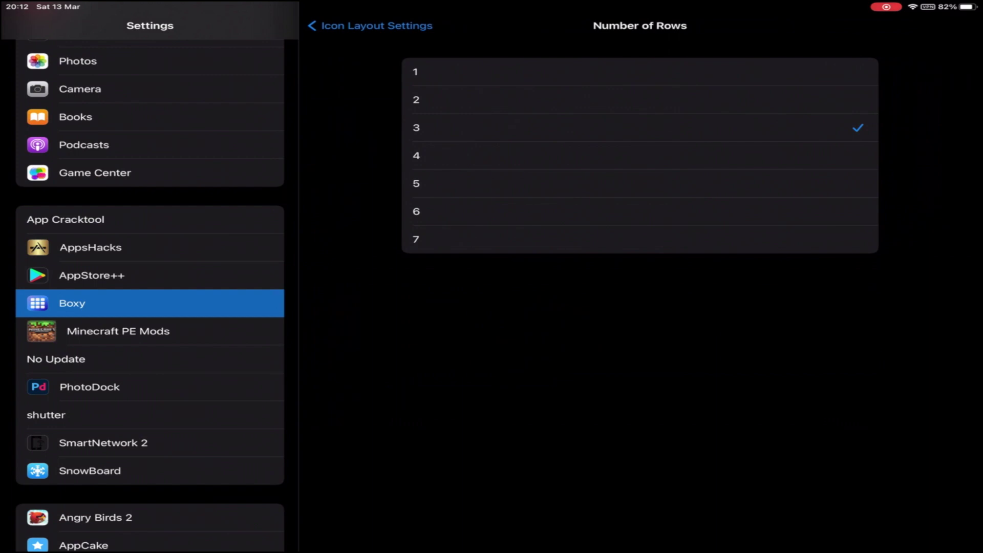
left_click(640, 212)
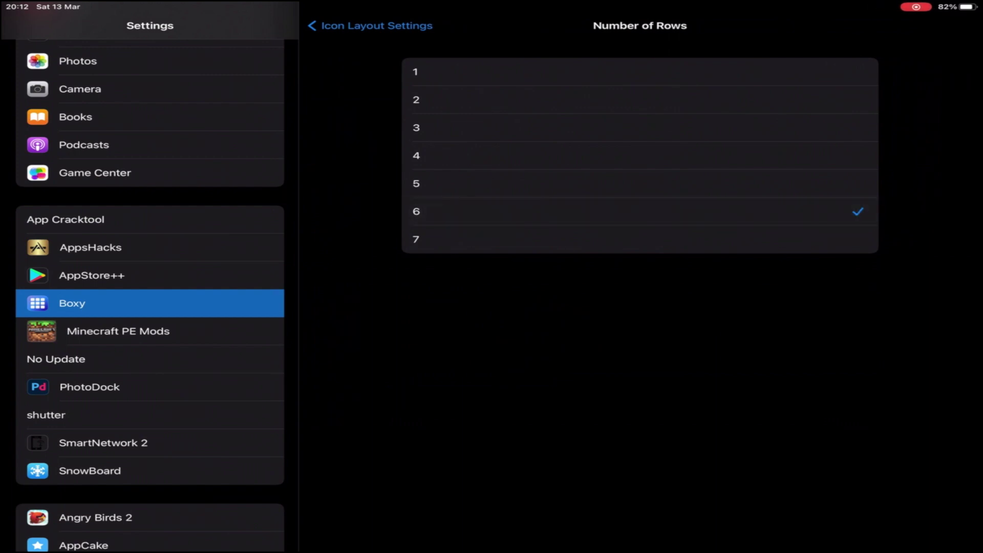
left_click(369, 25)
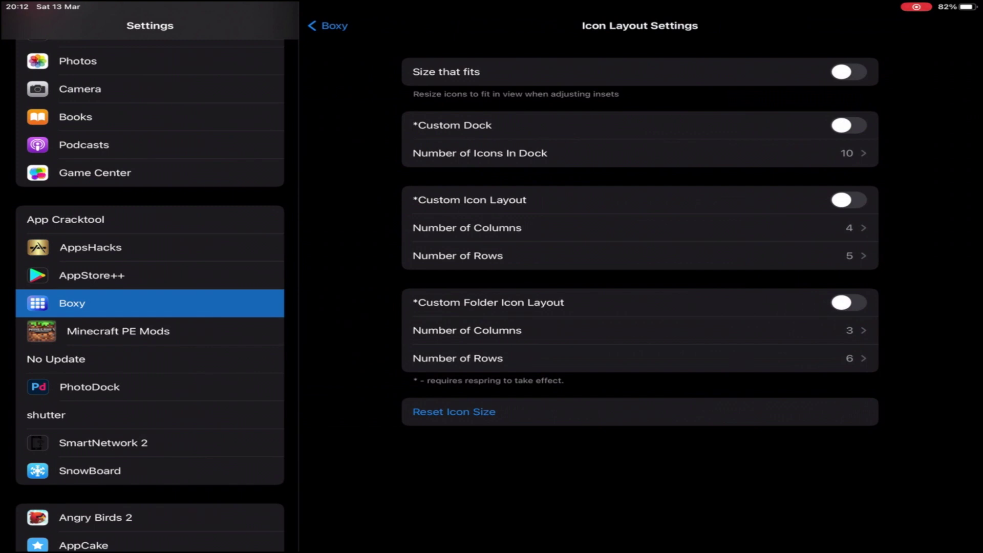
Exit Settings, swipe back to the widgets page, and enter Boxy's layout editing frame.
key("super+h")
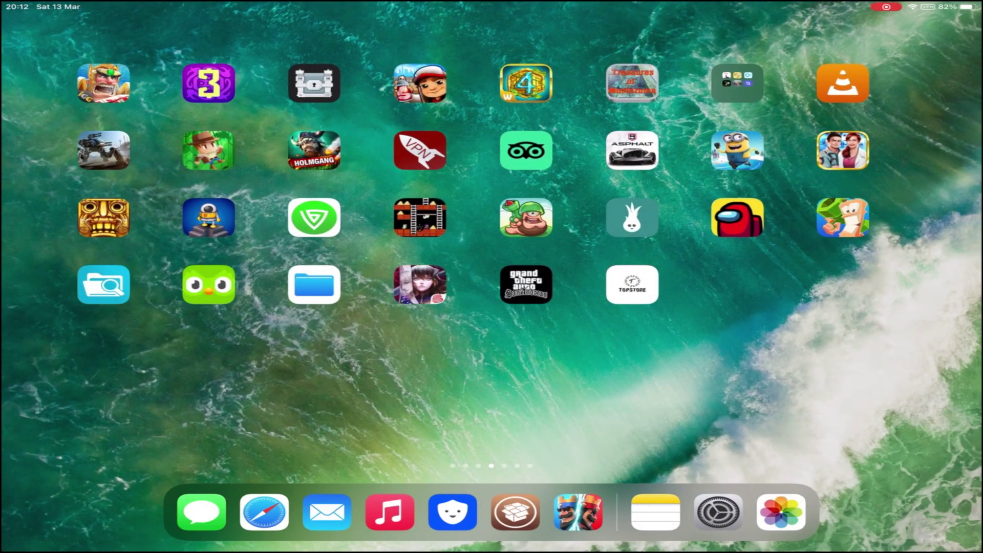
left_click_drag(692, 346, 231, 346)
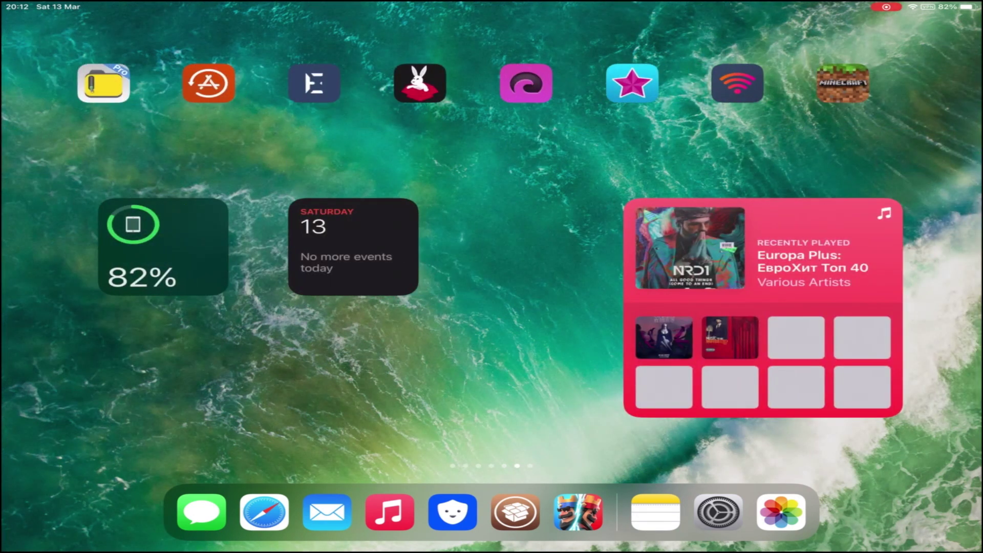
left_click_drag(691, 345, 231, 347)
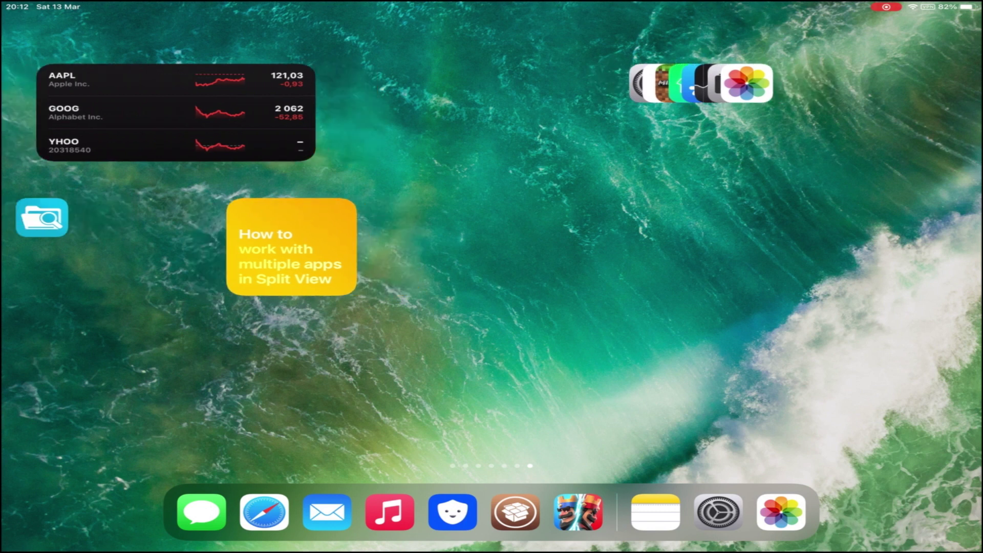
left_click_drag(230, 346, 691, 345)
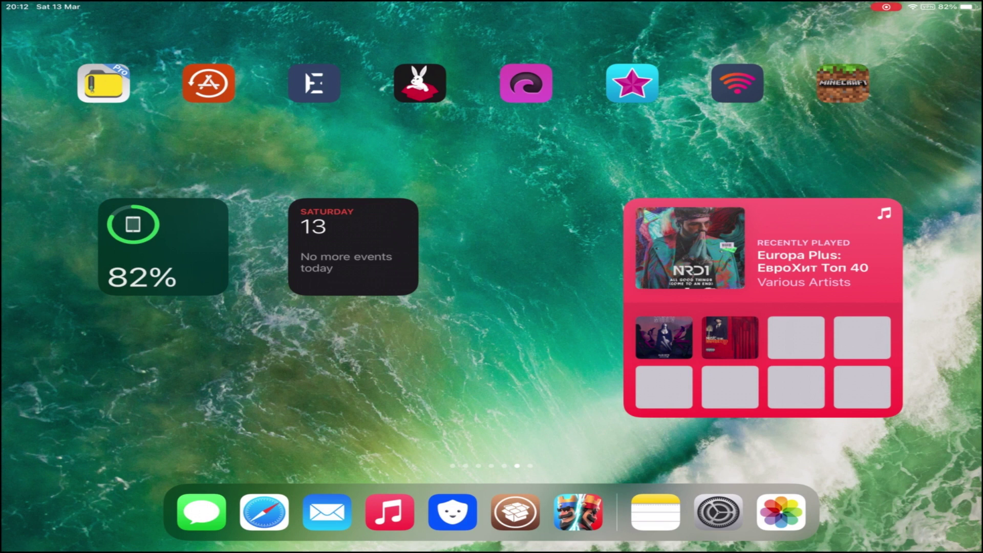
left_click(491, 277)
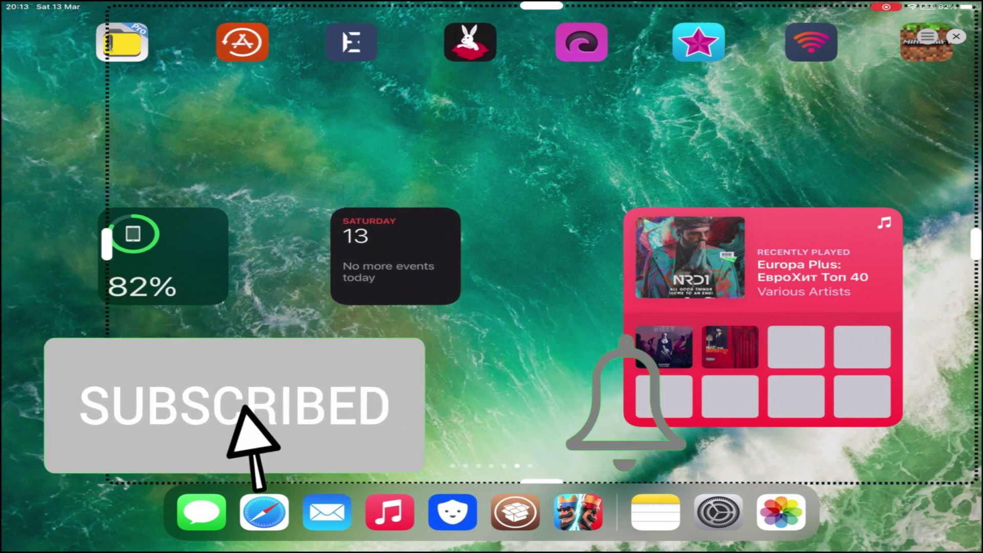
Adjust the icon area's left, right and top padding and shift the layout slightly right.
left_click_drag(107, 244, 307, 244)
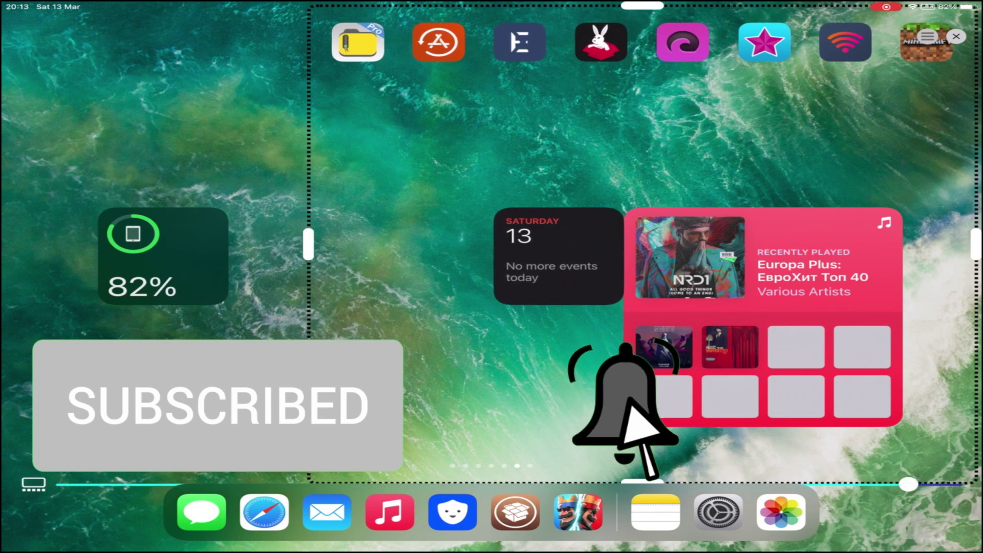
left_click_drag(307, 244, 154, 262)
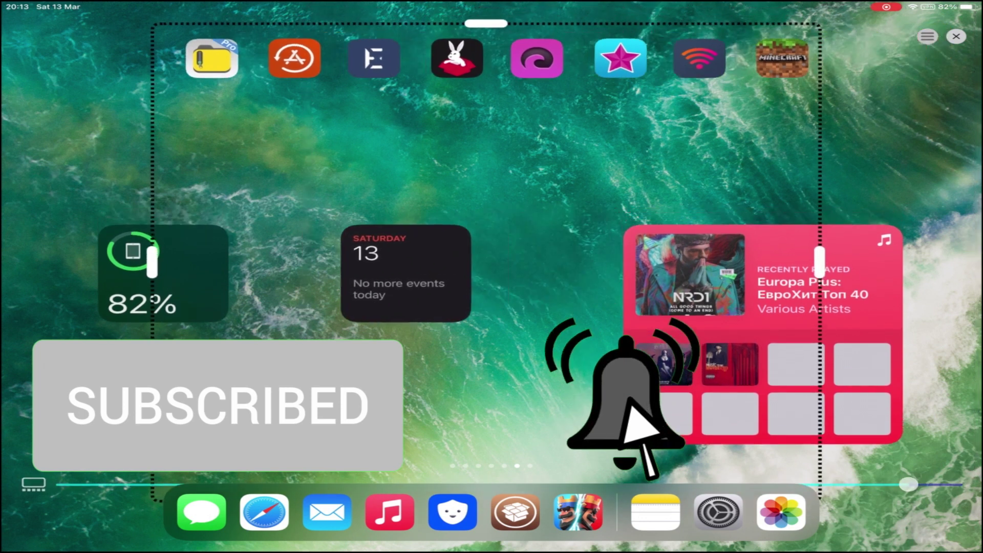
left_click_drag(742, 262, 737, 261)
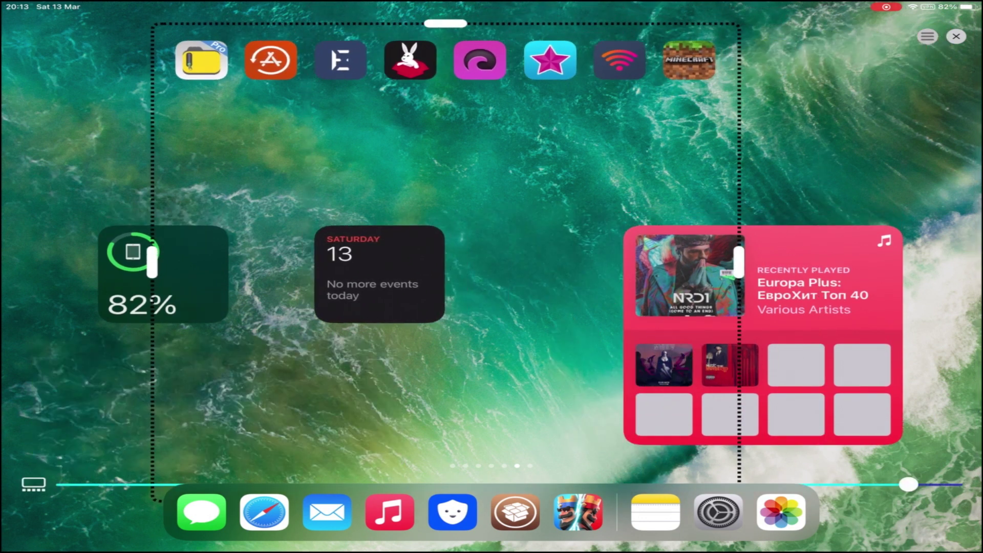
mouse_move(446, 23)
left_mouse_down()
mouse_move(463, 212)
mouse_move(453, 16)
left_mouse_up()
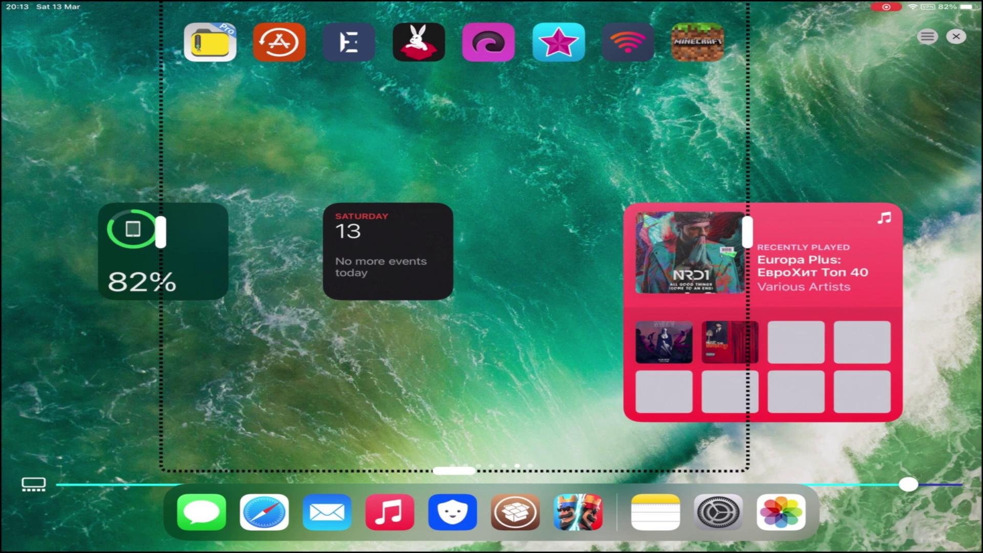
left_click_drag(162, 230, 199, 231)
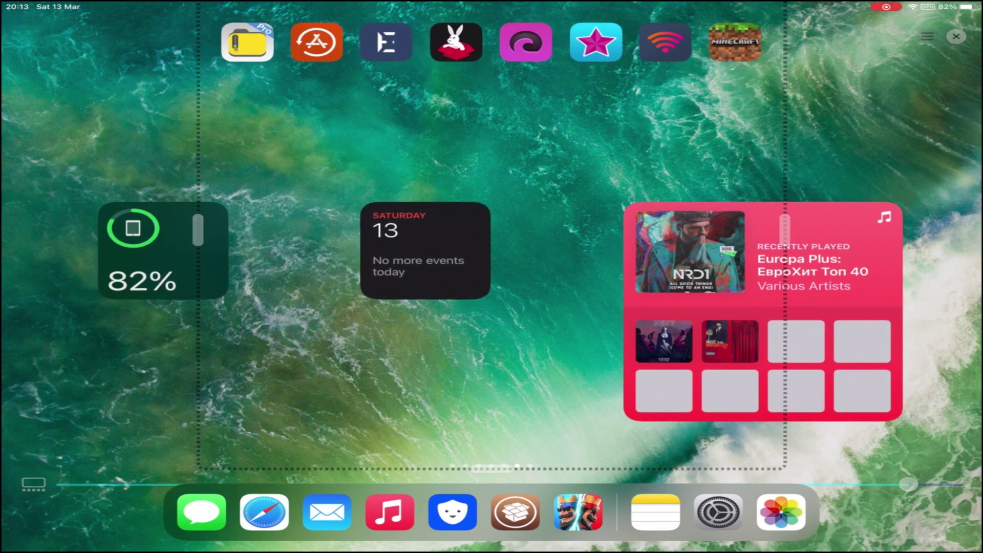
Set the icon size to 60.0 in the padding panel and return to the first page.
left_click(492, 468)
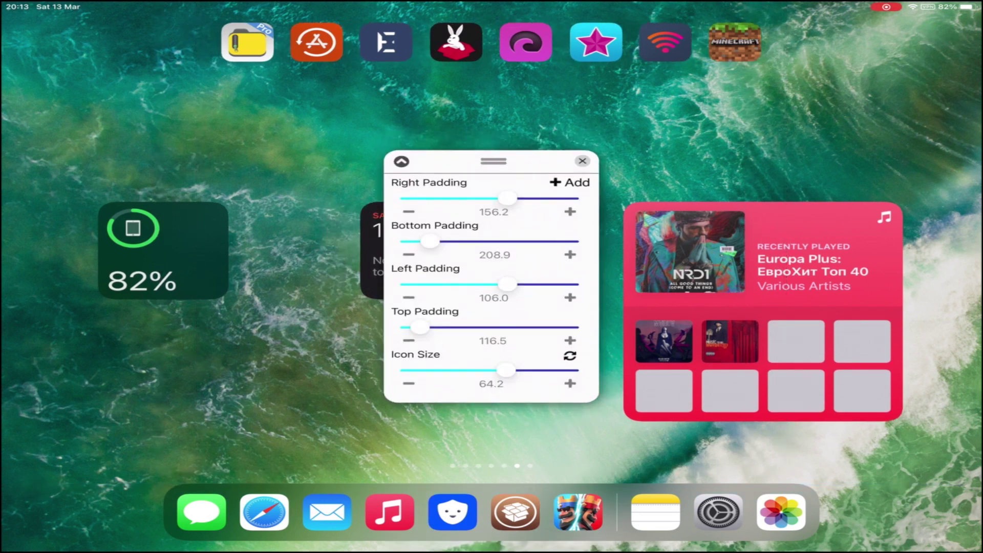
left_click_drag(504, 370, 496, 369)
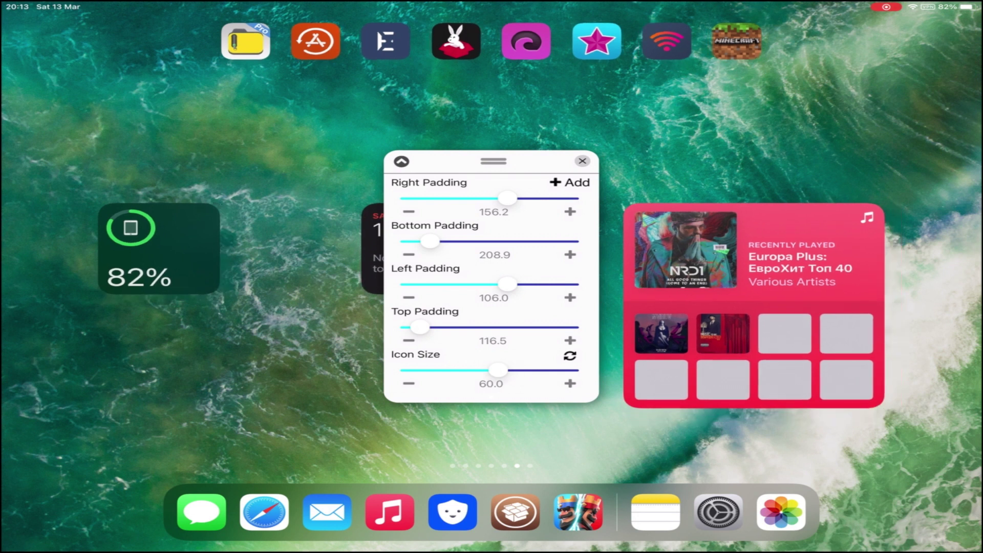
key("Left")
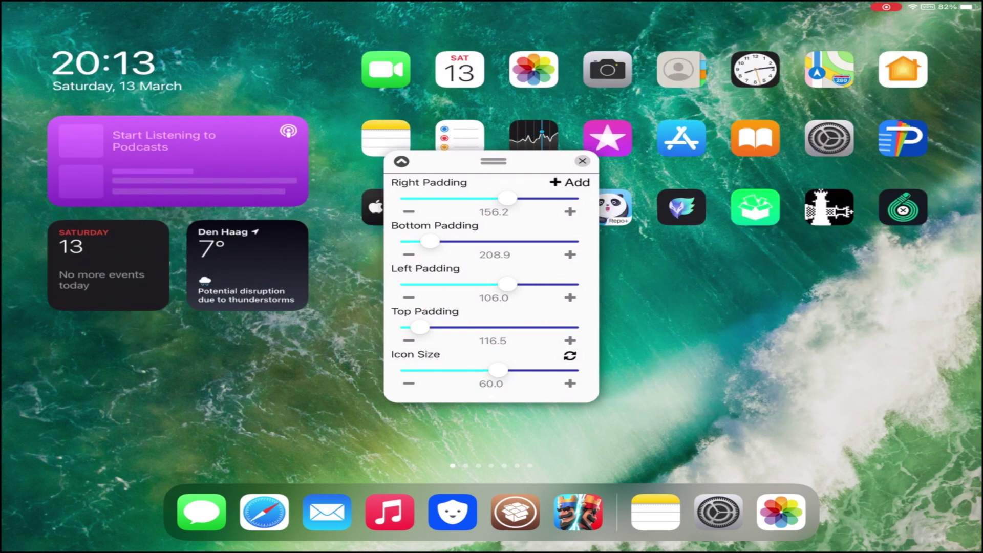
On the first page, pull in the icon area's right edge, extend it to the top, and shift it right.
left_click(583, 161)
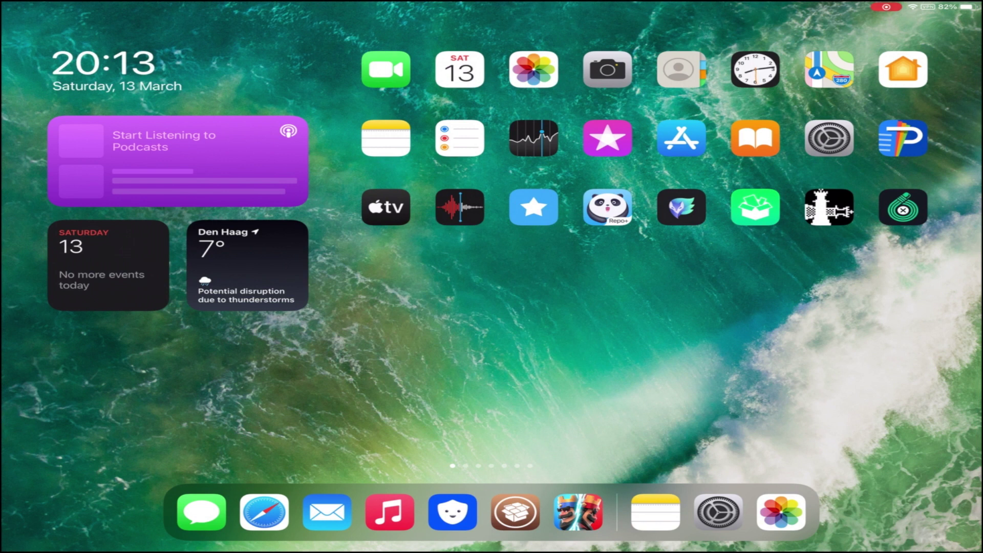
scroll(176, 346, "up", 3)
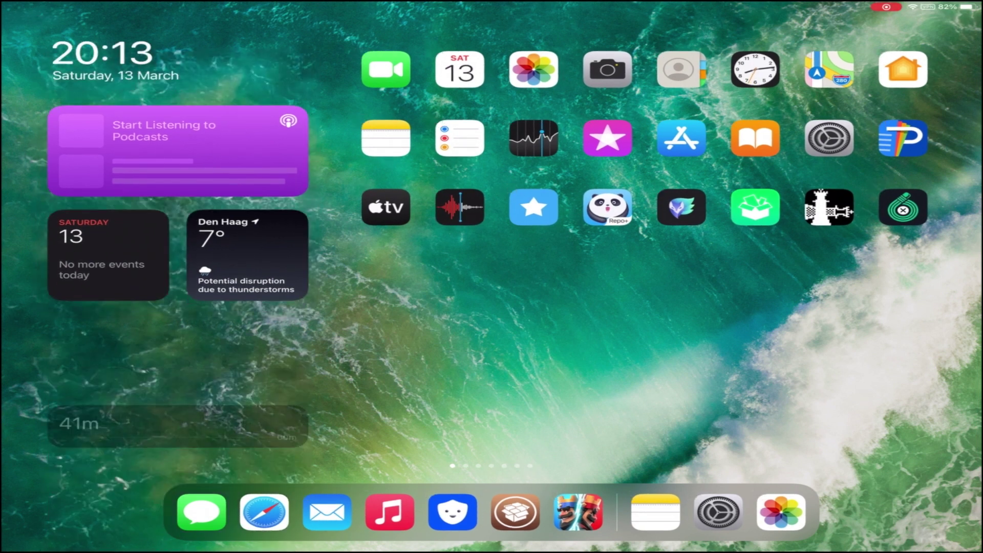
scroll(177, 269, "down", 3)
scroll(177, 269, "up", 3)
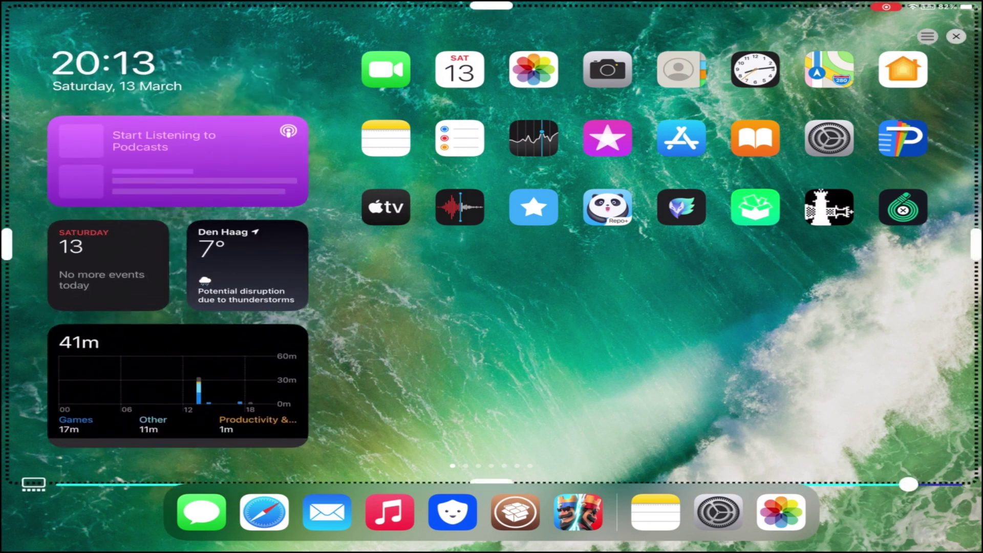
left_click_drag(975, 245, 766, 245)
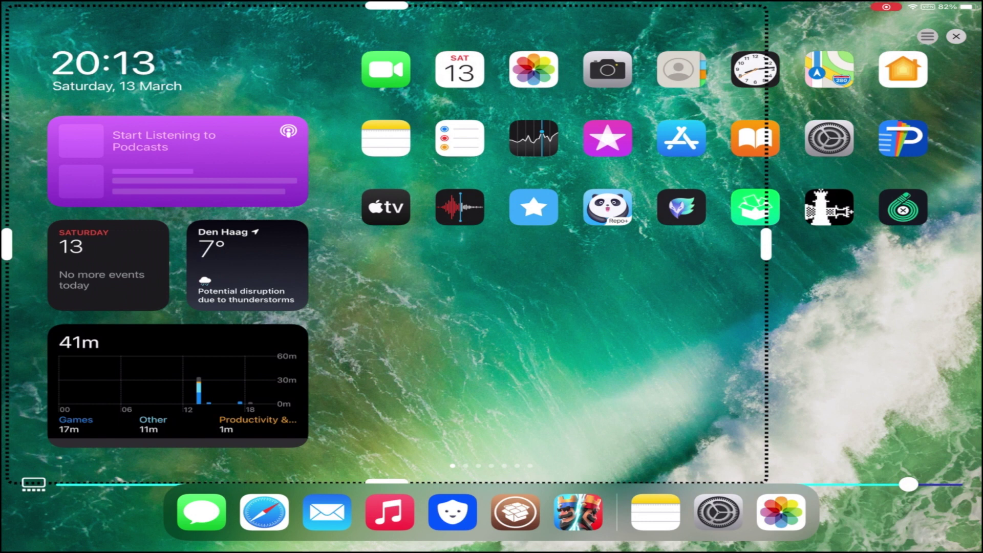
left_click_drag(387, 34, 386, 7)
left_click_drag(384, 246, 523, 246)
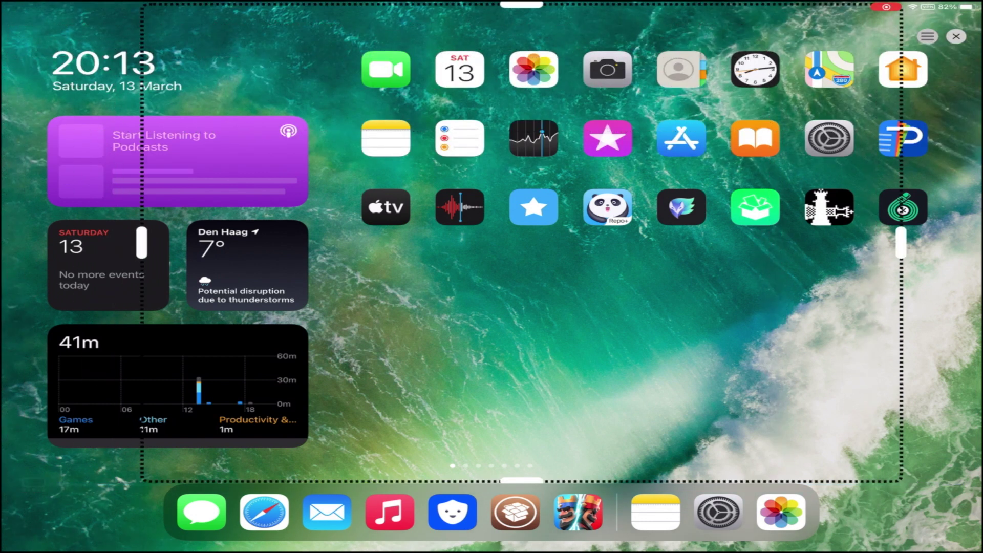